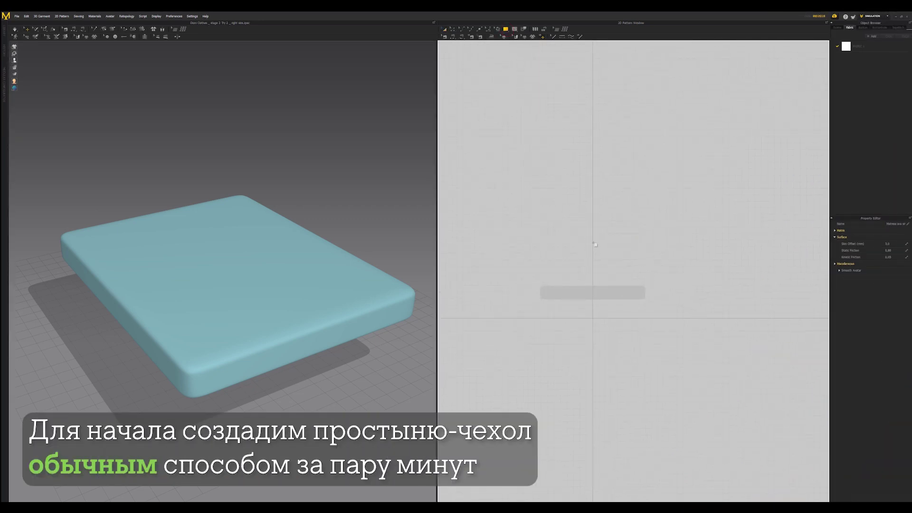
Step: Create a 1600 × 2000 mm rectangle pattern around the mattress silhouette
left_click(594, 243)
type("1600")
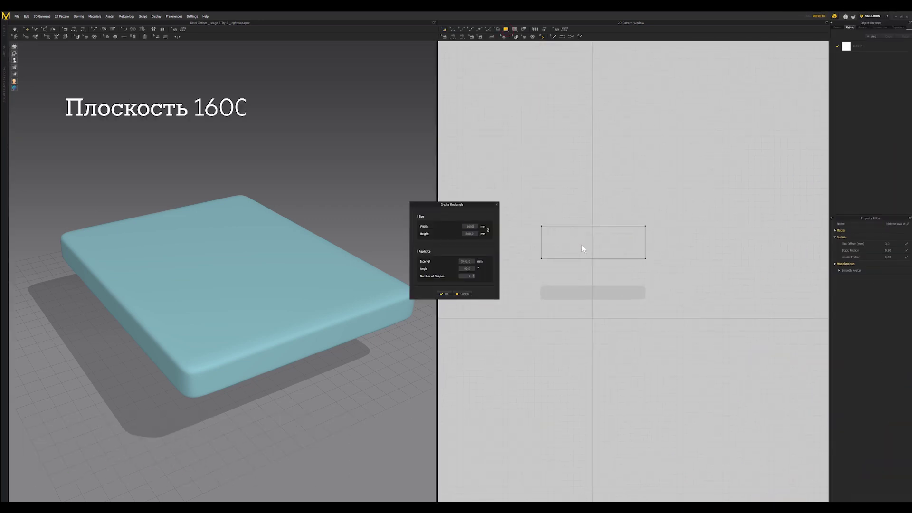
key("Tab")
type("2000")
key("Return")
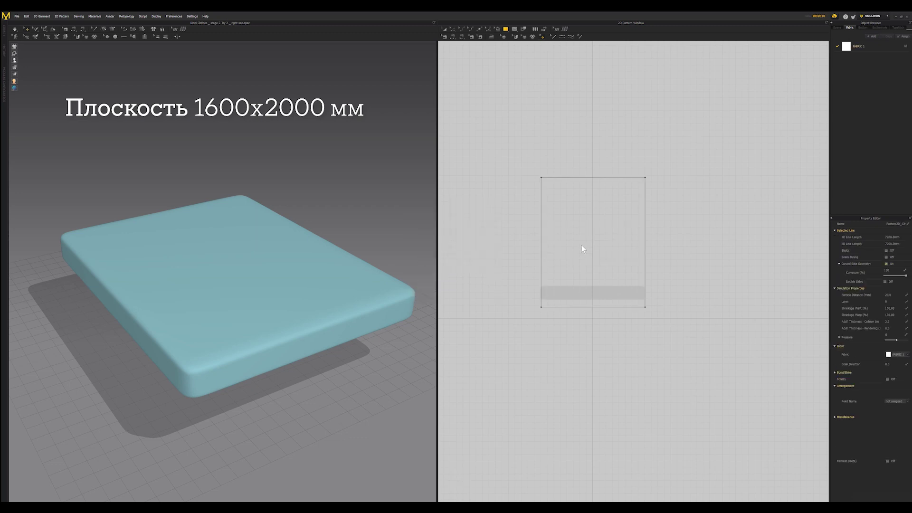
Step: Rotate the rectangle 90° in 3D so it lies flat, and position it just above the mattress
right_click_drag(418, 240, 323, 227)
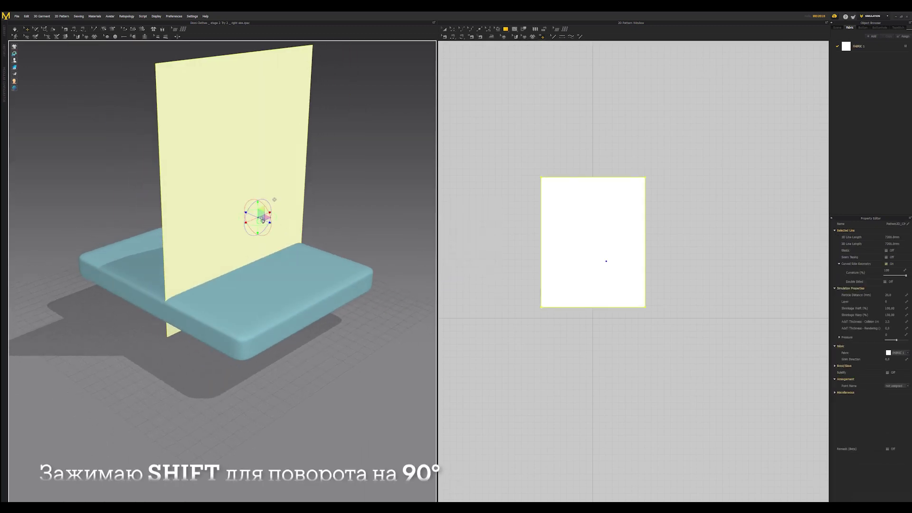
right_click_drag(262, 220, 256, 209)
left_click_drag(257, 202, 243, 170, "shift")
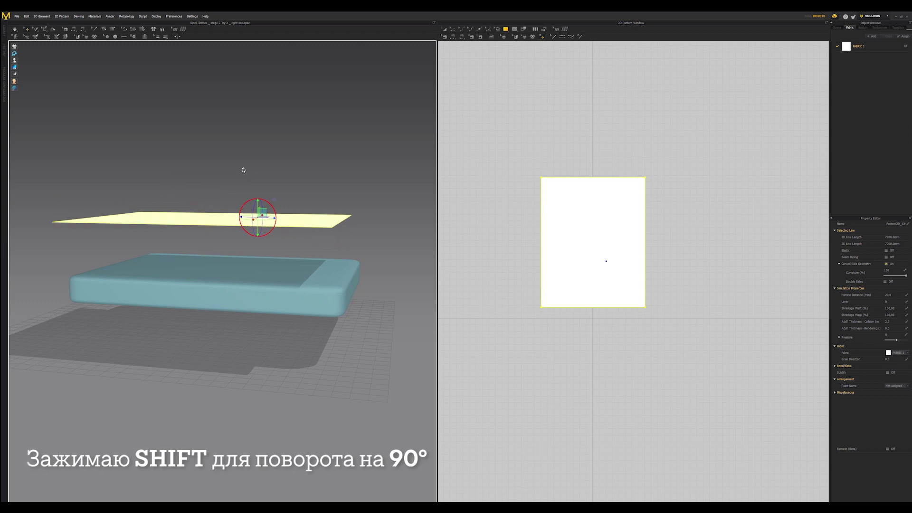
right_click_drag(243, 170, 271, 204)
left_click_drag(272, 248, 277, 252)
right_click_drag(276, 251, 311, 242)
Step: Offset all four outer edges of the rectangle outward by 250 mm with unified corners to form the side flaps
scroll(523, 251, "up", 2)
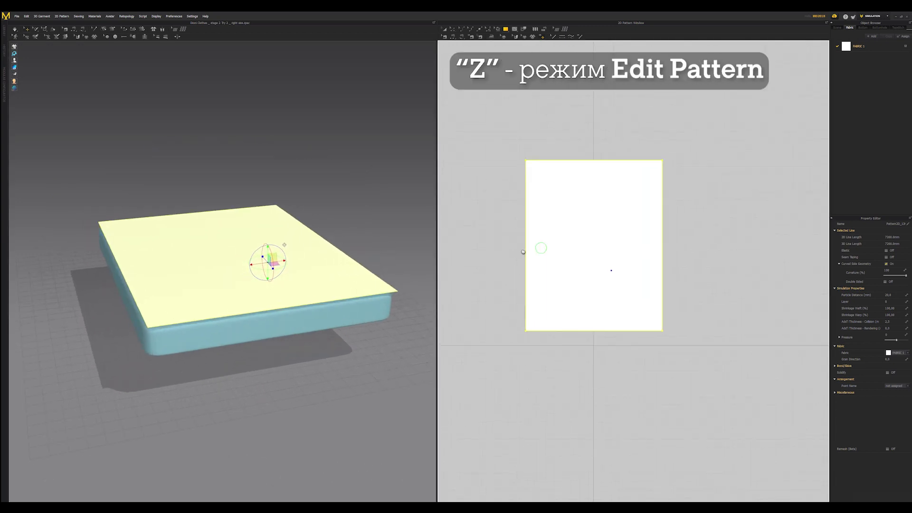
scroll(523, 251, "up", 2)
left_click(527, 278)
scroll(527, 278, "down", 2)
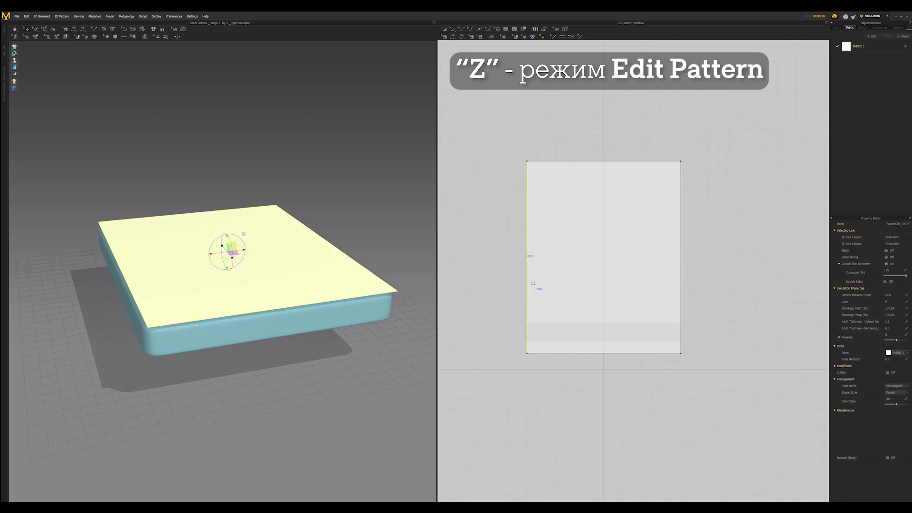
left_click(582, 161, "shift")
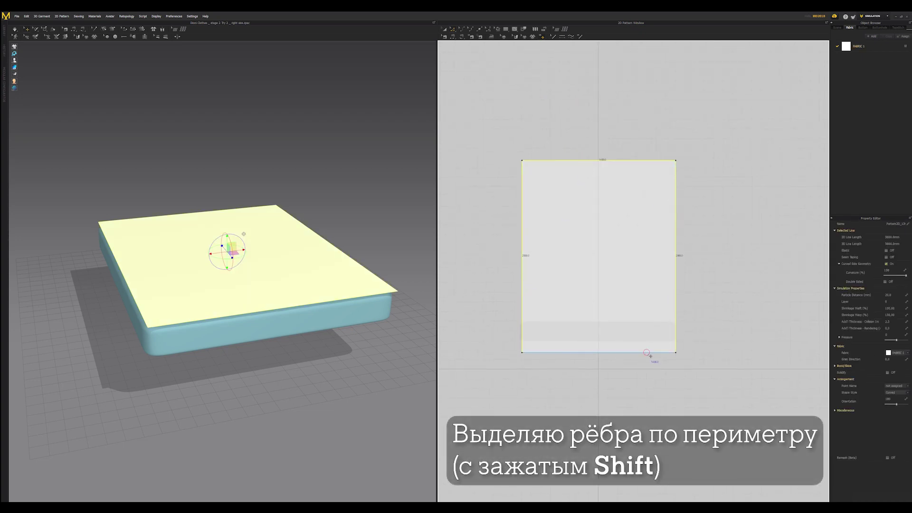
left_click(646, 353, "shift")
right_click(647, 353)
left_click(656, 376)
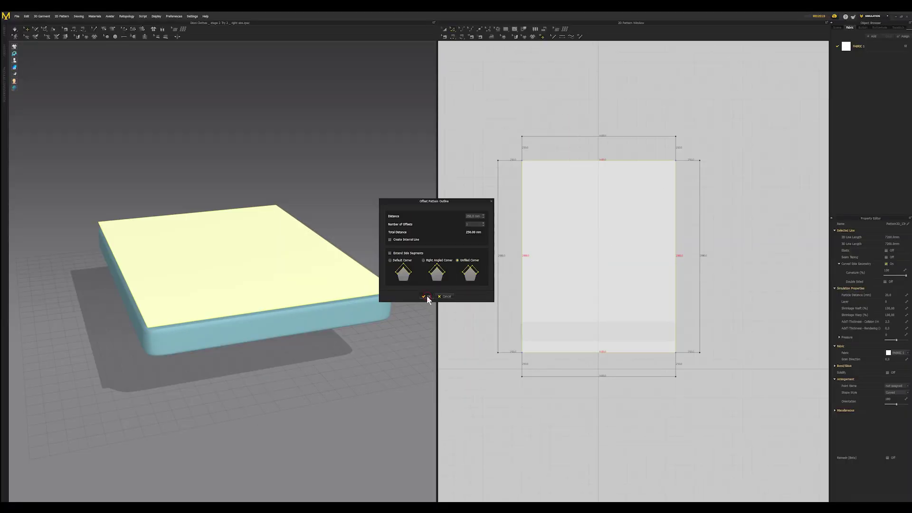
left_click(403, 328)
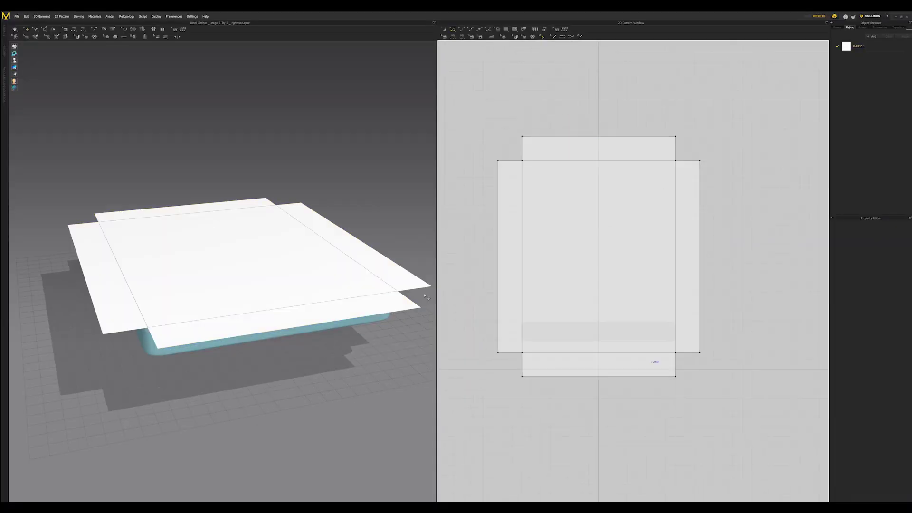
Step: Set the sheet's particle distance to 15 mm and simulate it until it drapes over the mattress
left_click(307, 259)
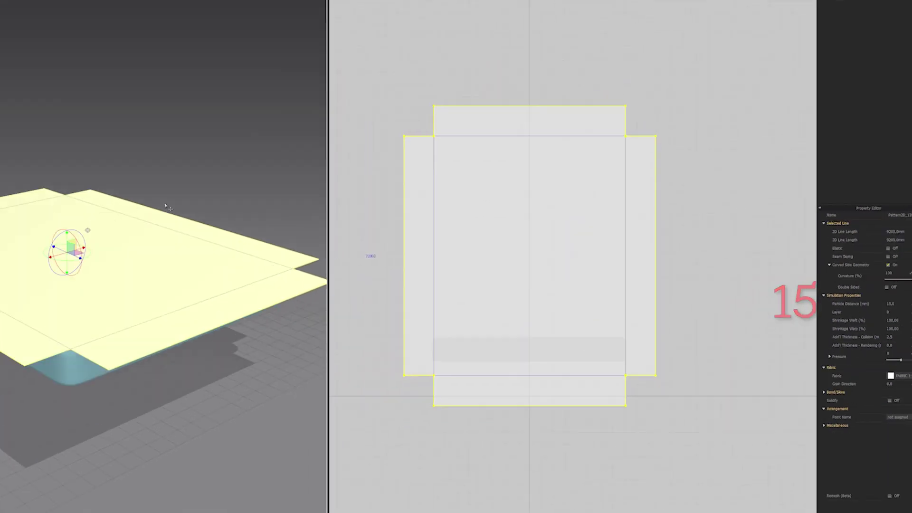
key("space")
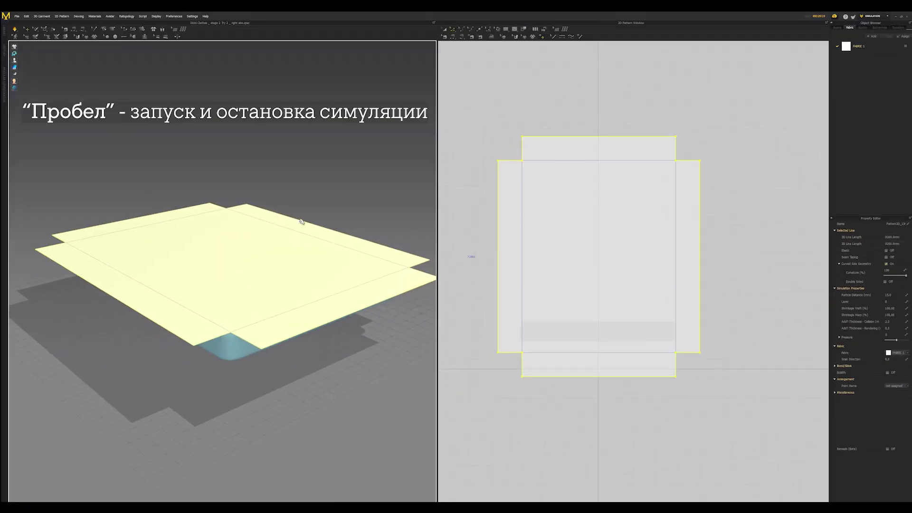
key("space")
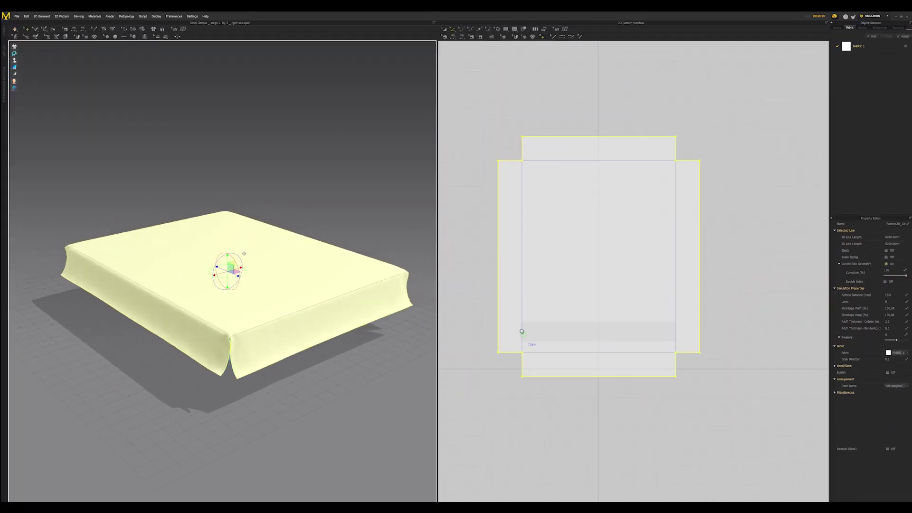
Step: Sew the adjoining flap edges together at all four corners of the sheet and simulate the seams closed
key("n")
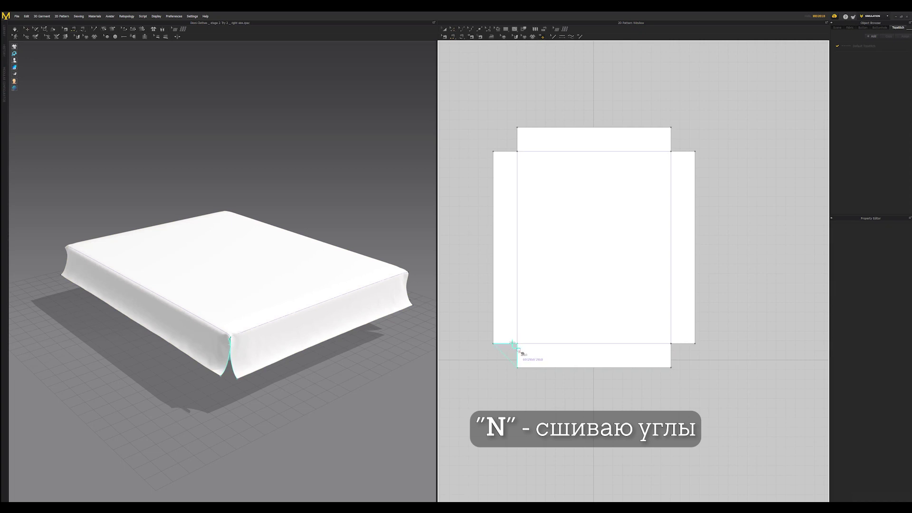
left_click(671, 140)
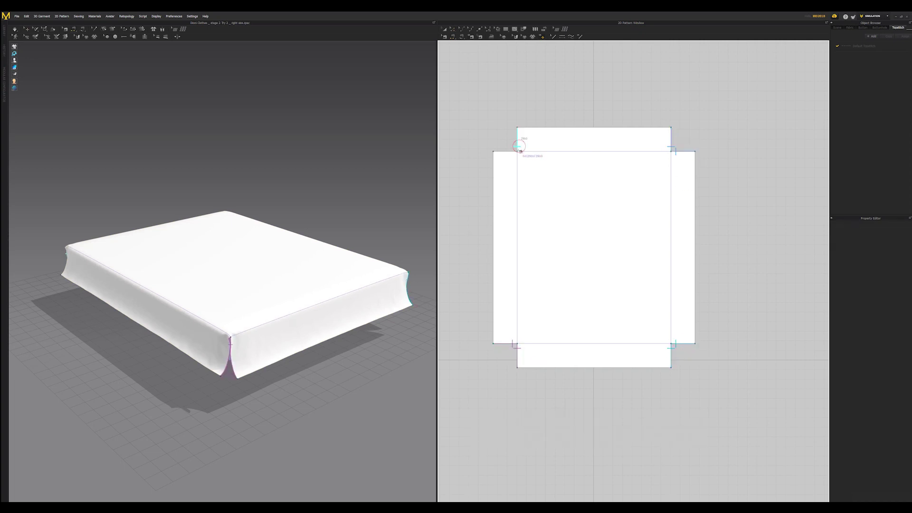
key("space")
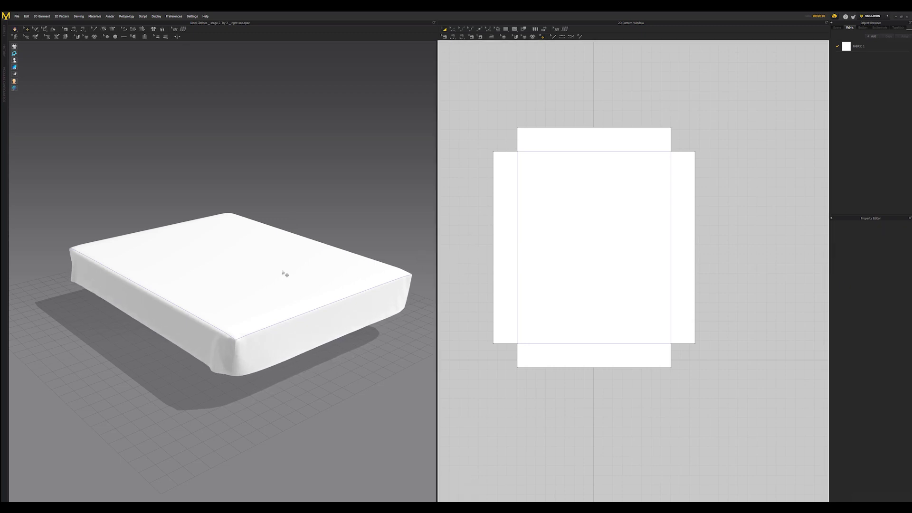
Step: Give the sheet a negative pressure value and simulate so the fabric clings to the mattress
left_click(515, 279)
left_click(891, 335)
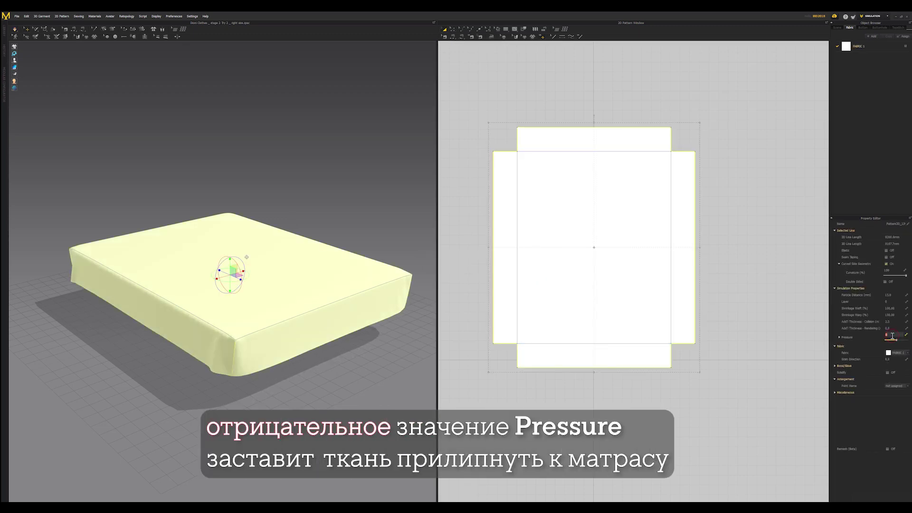
key("space")
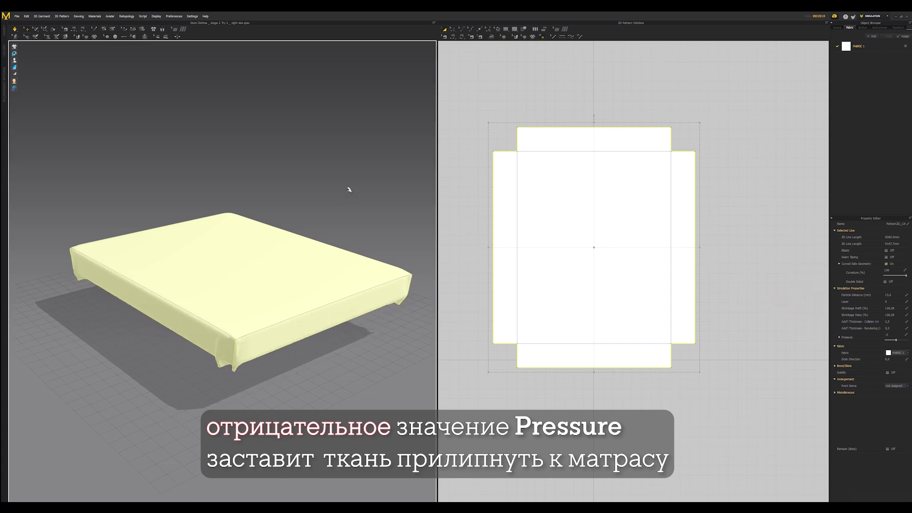
key("space")
right_click_drag(309, 252, 373, 254)
left_click(280, 190)
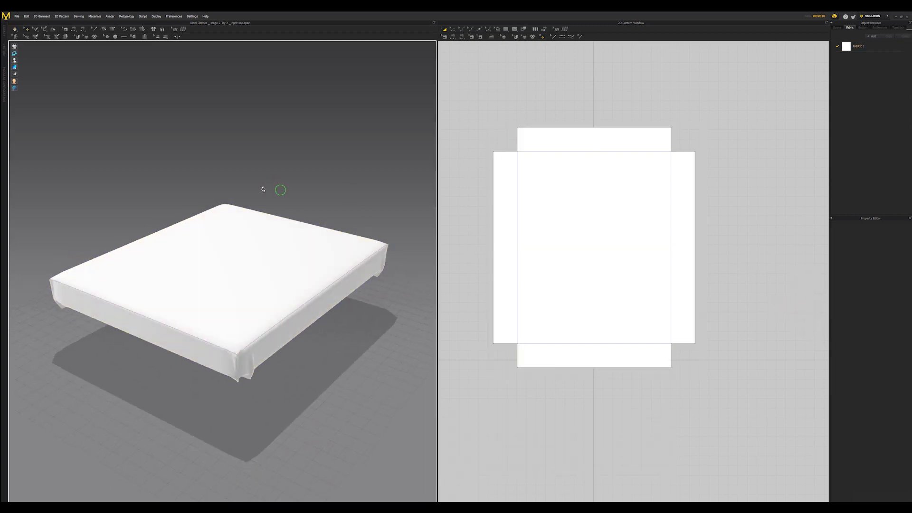
Step: Turn on Elastic for the four outer flap edges of the sheet, set the strength to 6, and simulate
right_click_drag(263, 189, 255, 248)
scroll(255, 248, "up", 2)
key("z")
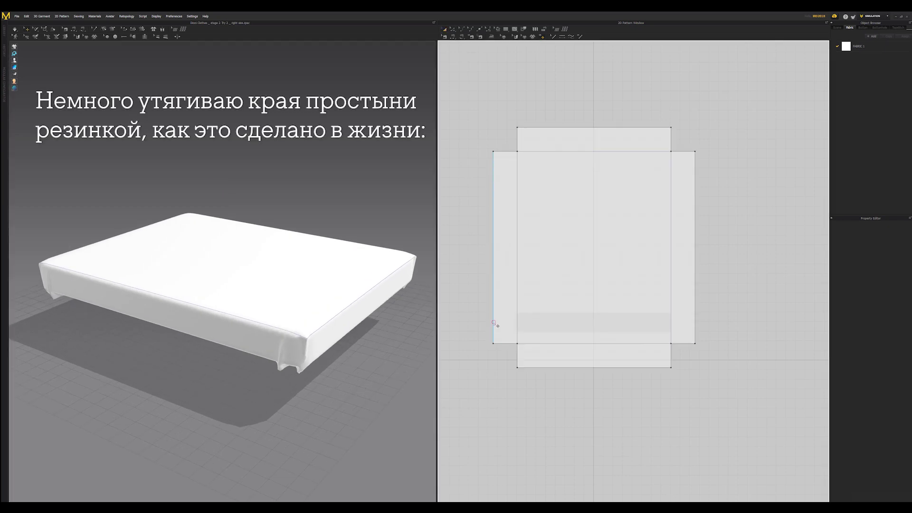
left_click(494, 324)
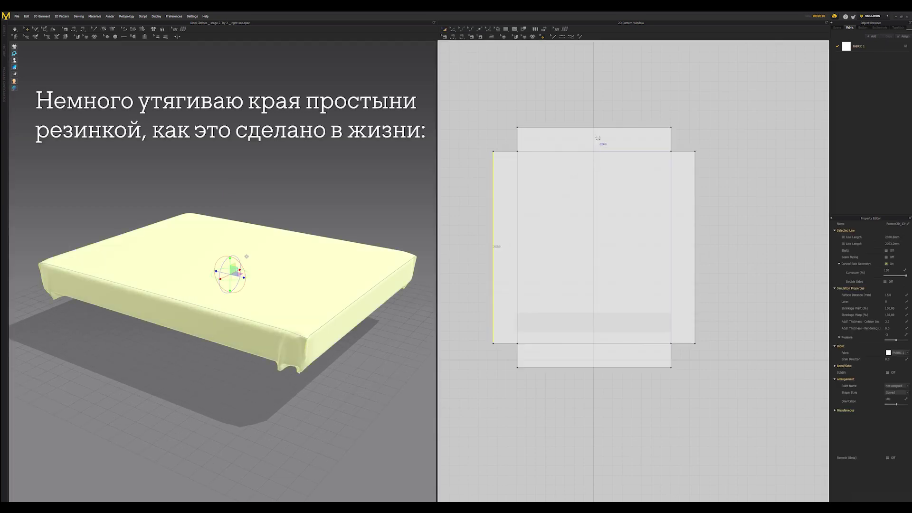
left_click(694, 185, "shift")
left_click(644, 367, "shift")
left_click(886, 250)
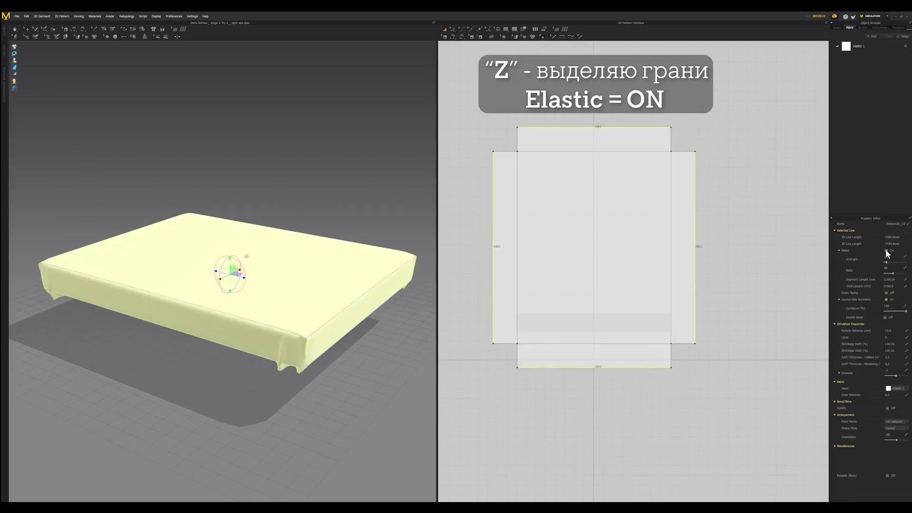
double_click(888, 257)
type("6")
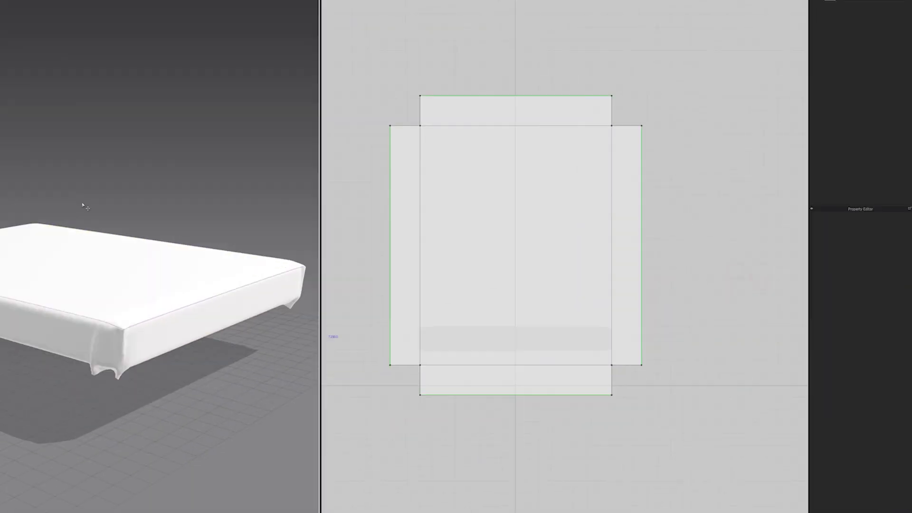
key("space")
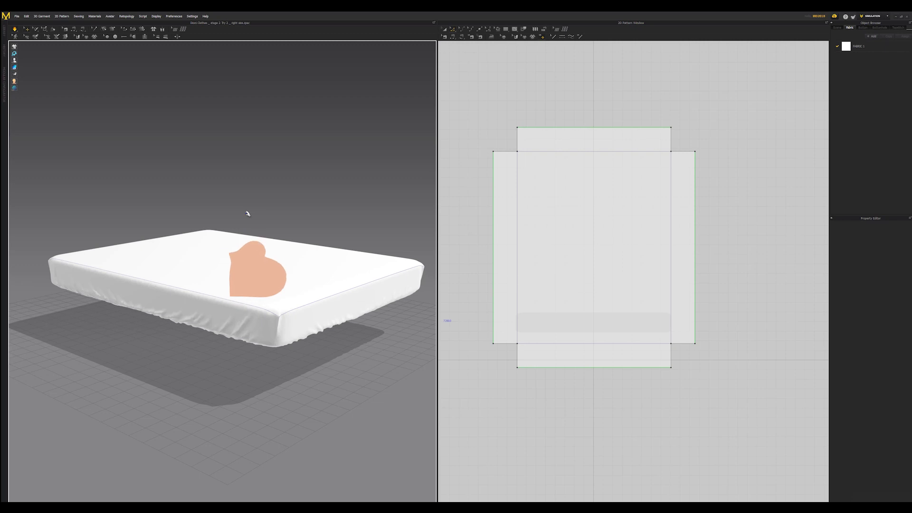
Step: Deactivate the finished sheet and hide it in the 3D view
right_click_drag(309, 213, 292, 264)
left_click(234, 227)
key("ctrl+j")
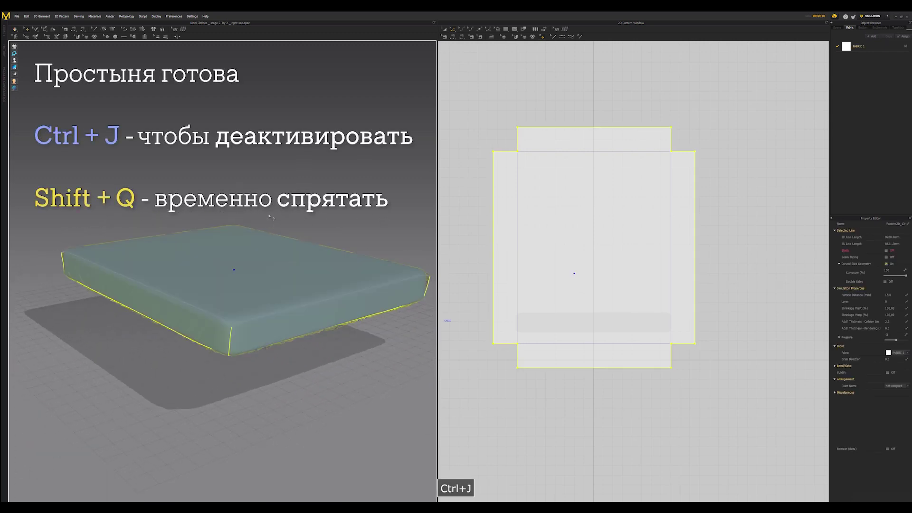
key("shift+q")
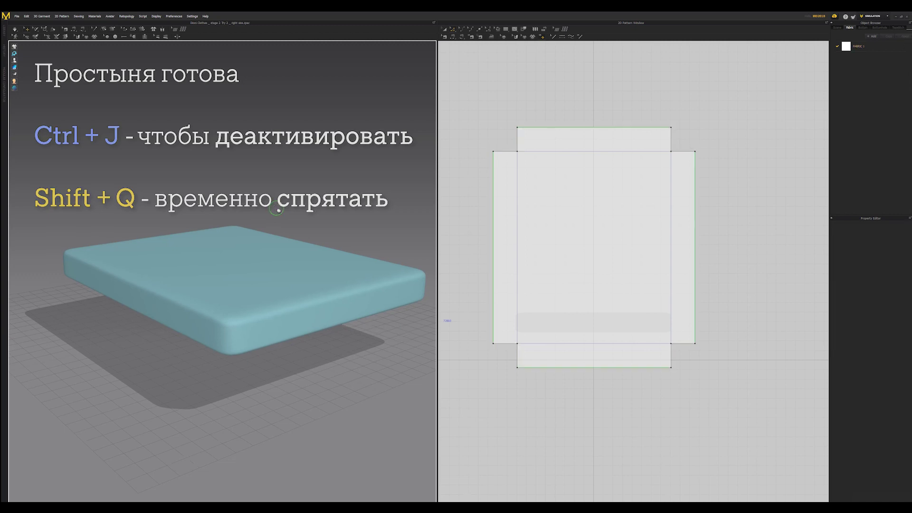
Step: Move the sheet pattern straight down in the 2D workspace, clear of the mattress silhouette
scroll(535, 260, "down", 3)
left_click(559, 238)
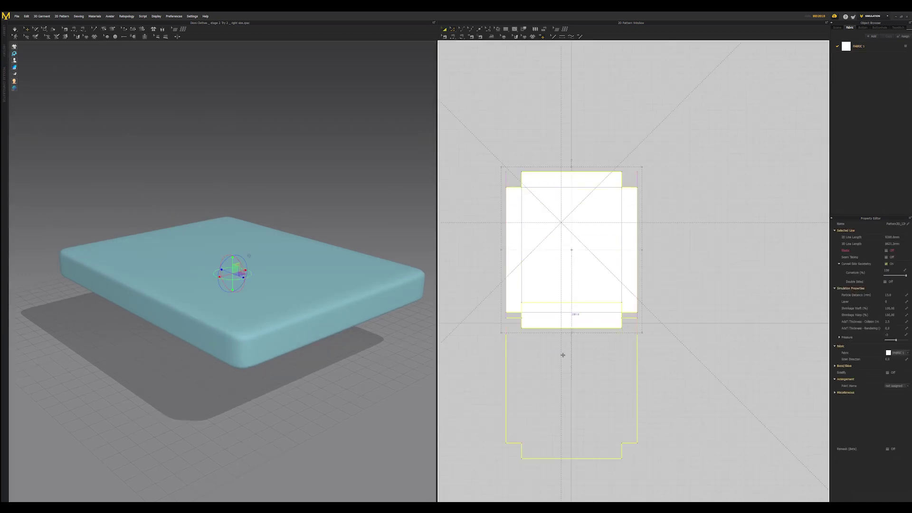
left_click_drag(562, 355, 568, 389)
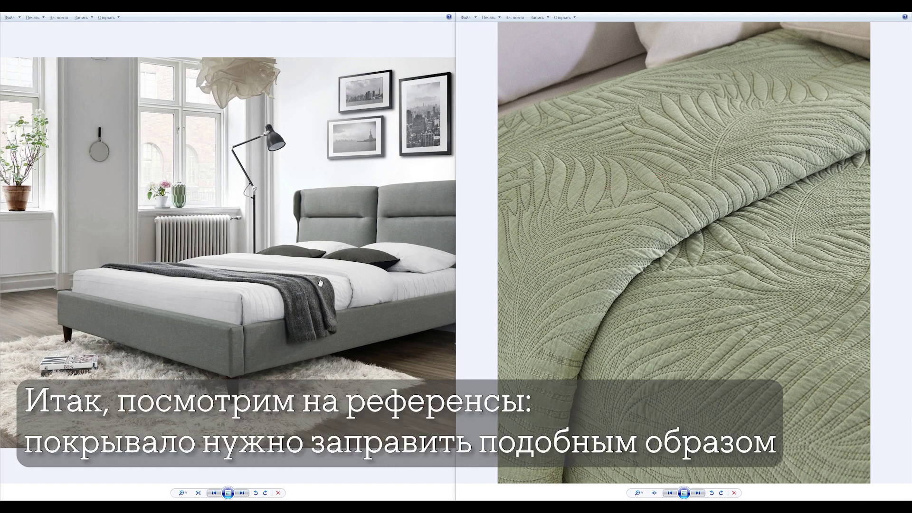
Step: Switch to the image viewer and examine the tucked corner and folded edge of the bedding in the bed reference photo
scroll(272, 302, "up", 5)
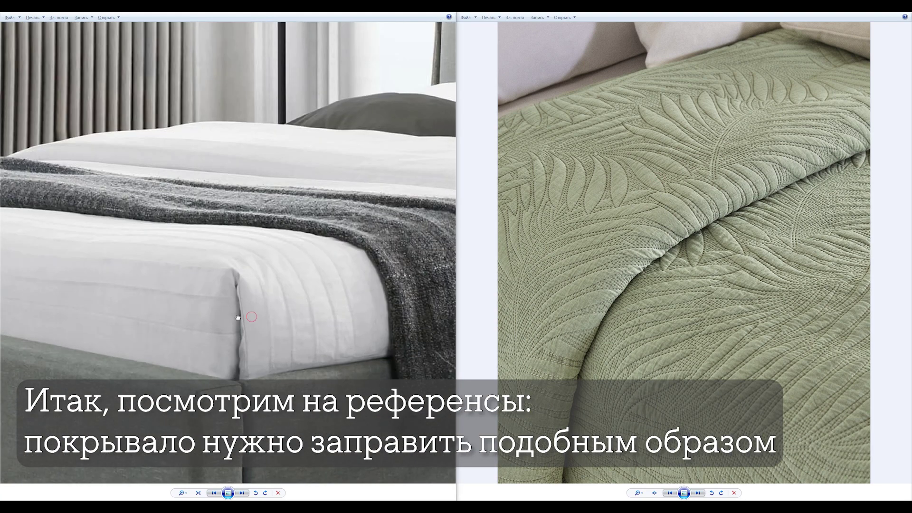
scroll(180, 289, "up", 5)
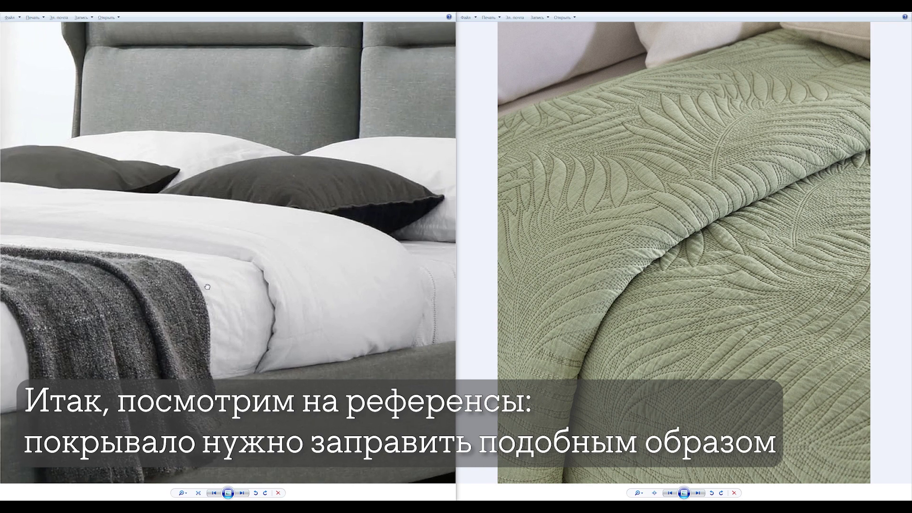
scroll(180, 289, "down", 5)
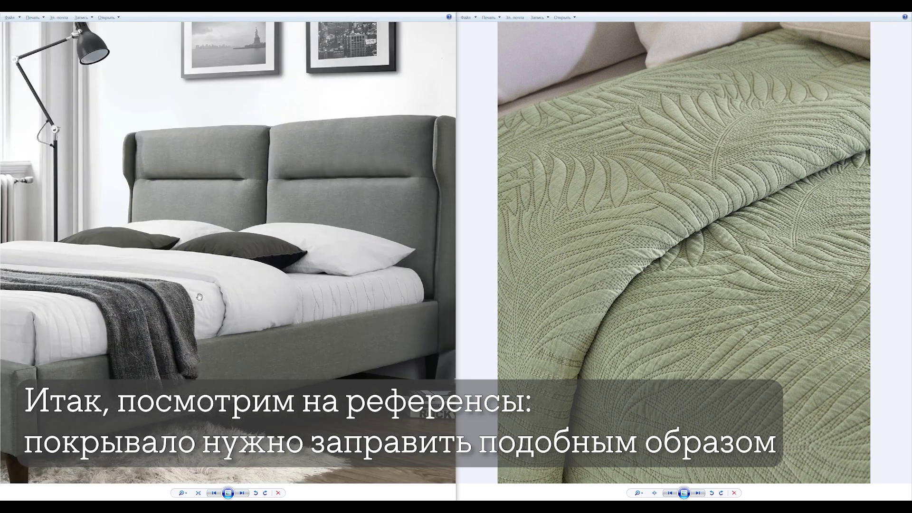
scroll(200, 293, "down", 3)
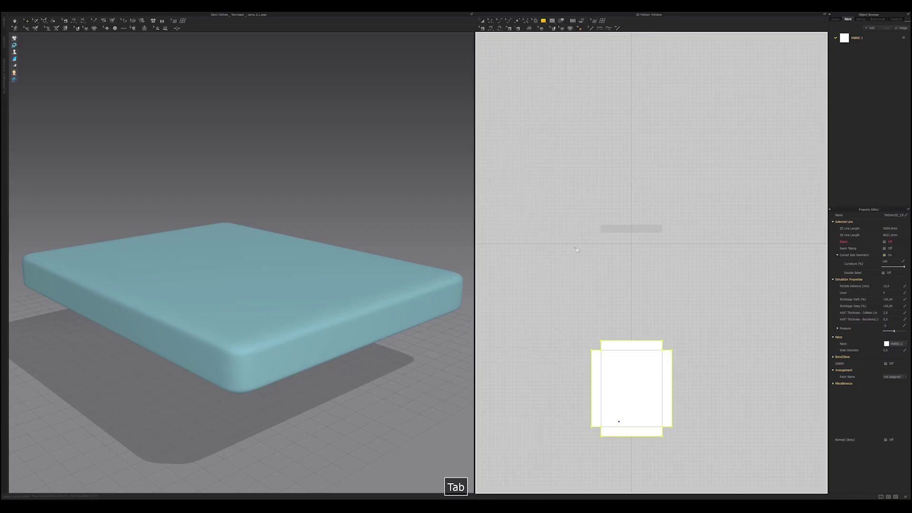
Step: Back in Marvelous Designer, create a rectangular bedspread pattern slightly smaller than the mattress top and place it flat above the mattress
left_click(630, 227)
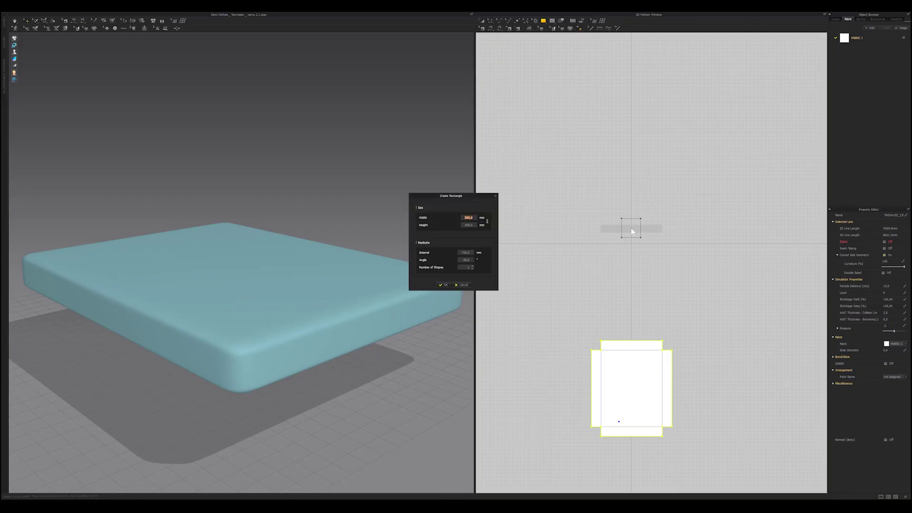
key("Tab")
type("1900")
key("Return")
left_click_drag(192, 241, 214, 233)
Step: Shrink the bedspread pattern slightly on all sides so its corners stay on the flat top of the mattress
key("5")
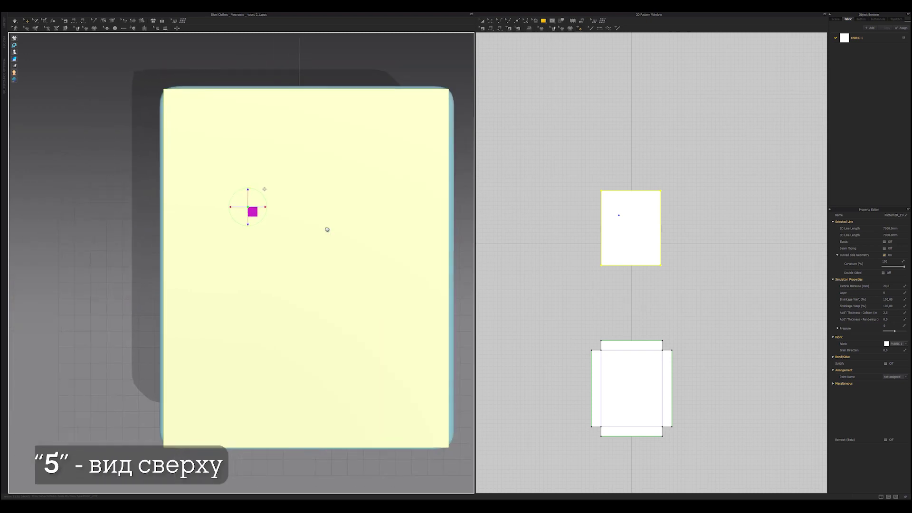
scroll(631, 228, "up", 5)
key("a")
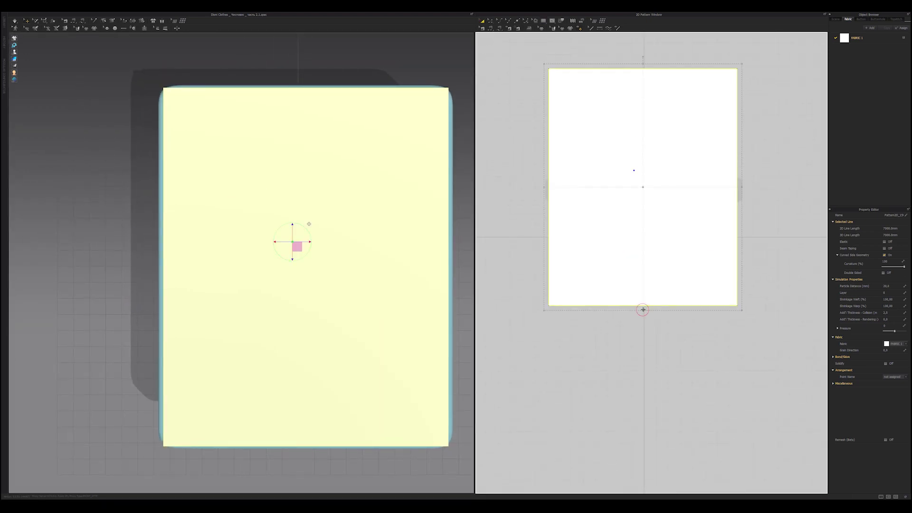
left_click_drag(546, 187, 549, 188)
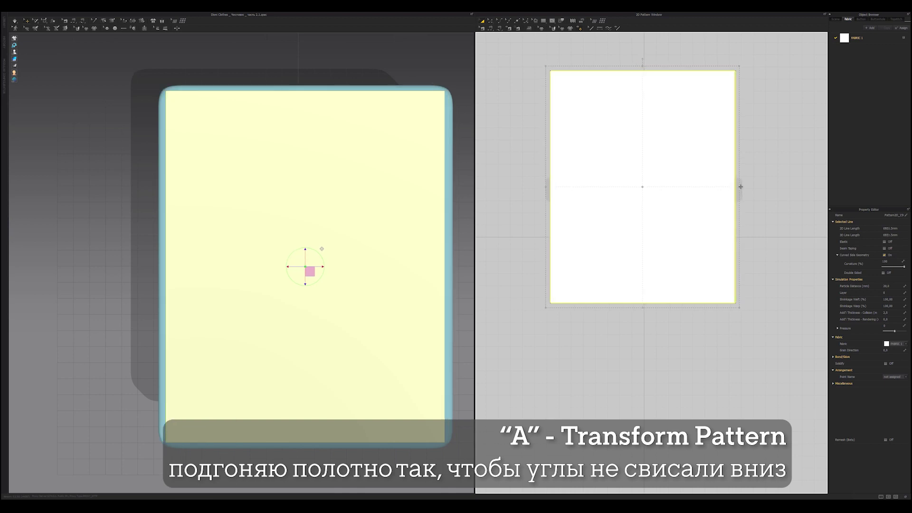
Step: Narrow the bedspread pattern slightly, then Cut & Sew it along a horizontal internal line 425 mm below its upper edge
left_click_drag(740, 187, 736, 187)
scroll(560, 36, "up", 3)
key("g")
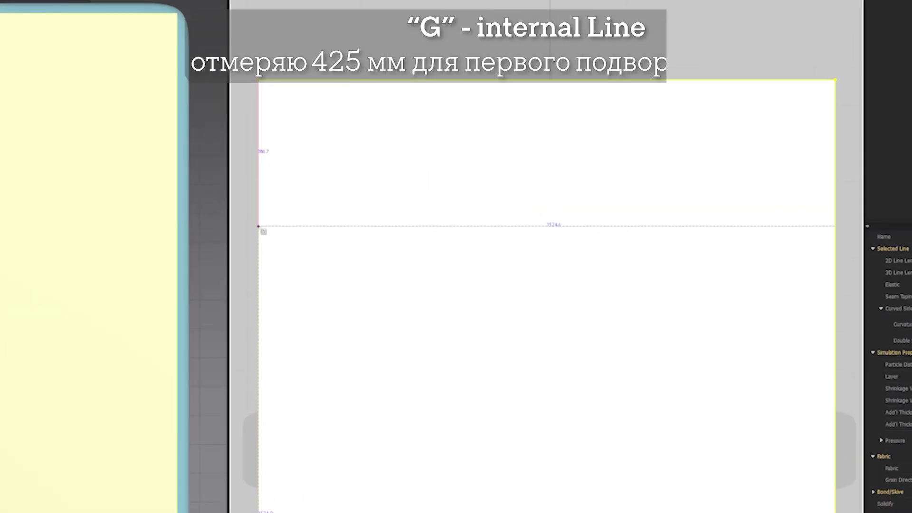
left_click(256, 241)
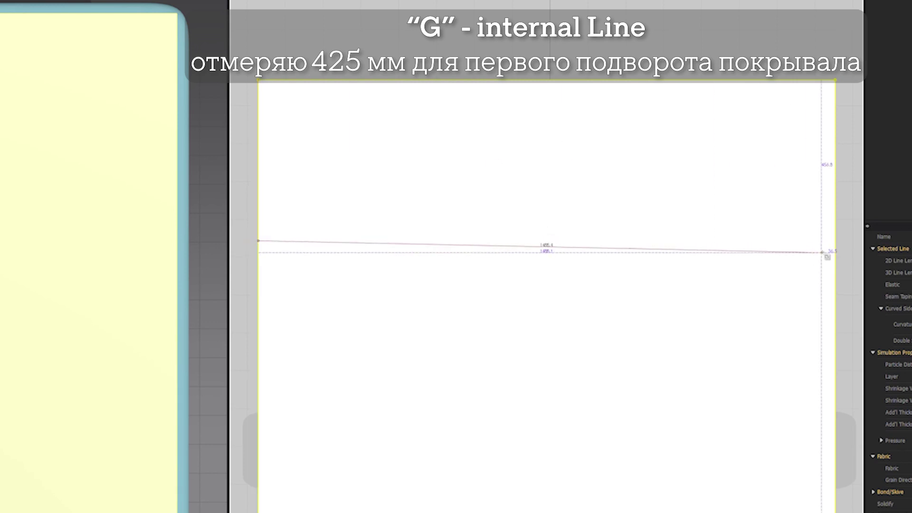
left_click(834, 240)
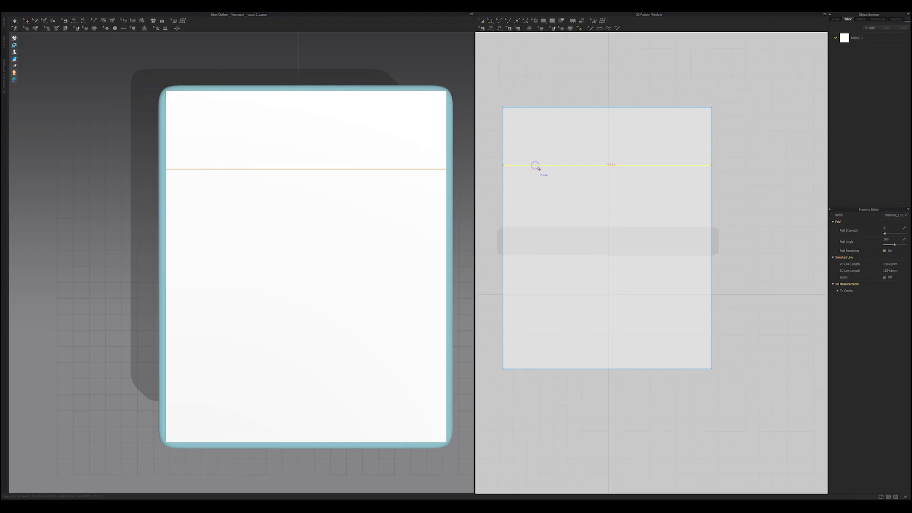
right_click(535, 166)
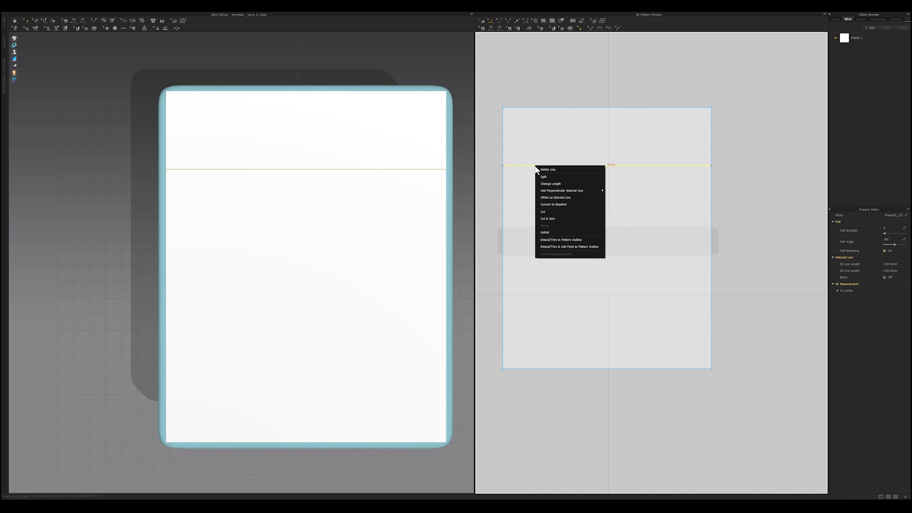
left_click(545, 219)
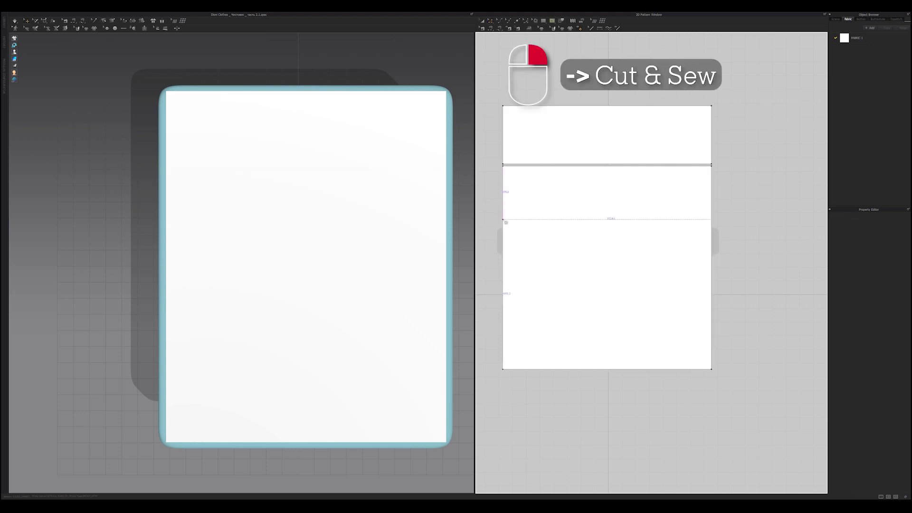
Step: Cut & Sew a second strip about 425 mm deep from the upper end of the remaining bedspread panel
left_click(713, 232)
right_click(580, 223)
left_click(591, 290)
Step: Flip the middle strip over in 3D and lay it flat on top of the main bedspread panel as the first fold
left_click(386, 209)
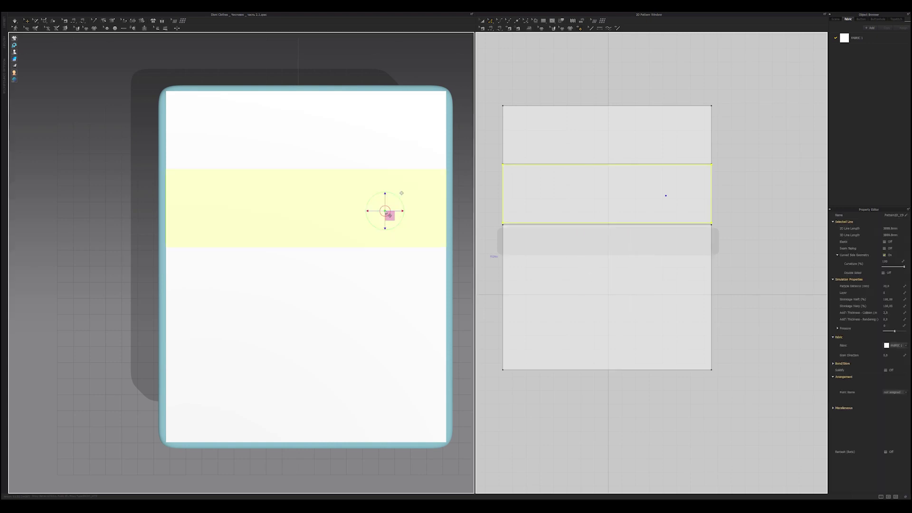
right_click_drag(389, 215, 308, 228)
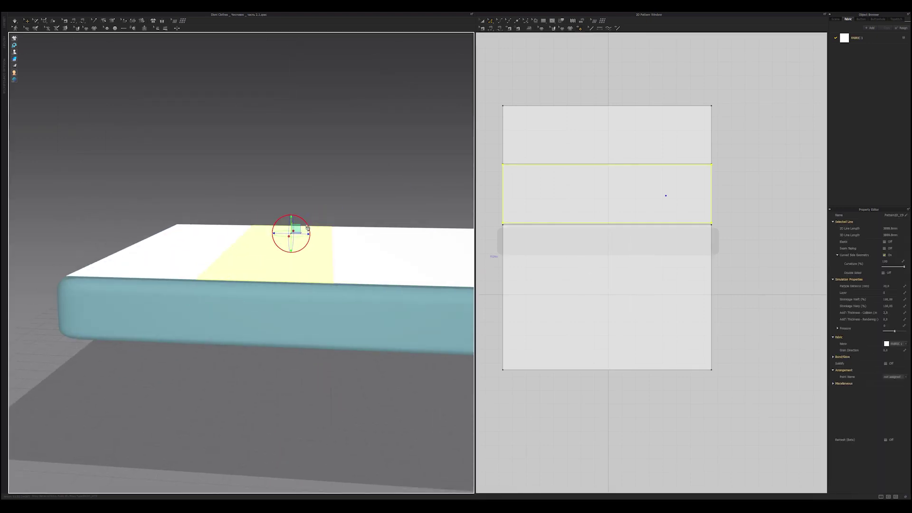
left_click_drag(307, 228, 342, 299)
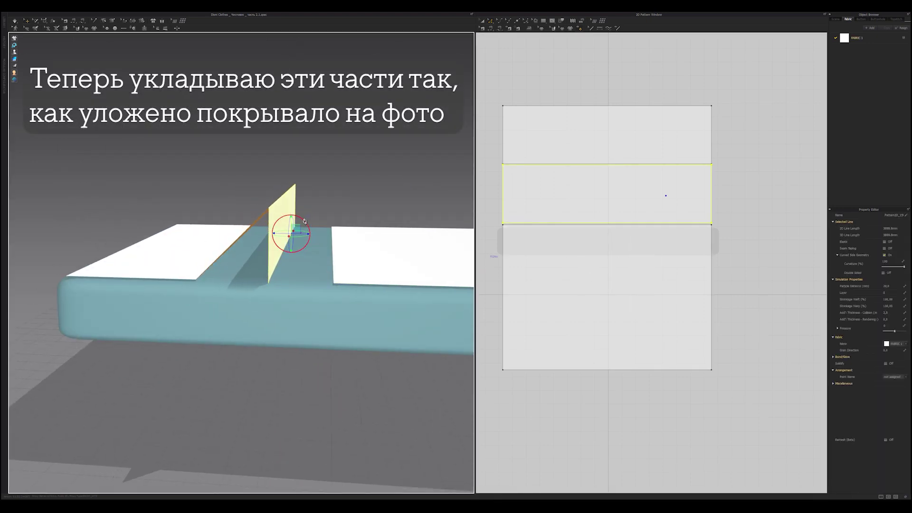
left_click_drag(305, 221, 350, 294)
left_click_drag(302, 227, 368, 228)
Step: Stack the end strip on top of the folded middle strip and shift both strips slightly toward the mattress's uncovered end
right_click_drag(369, 228, 218, 209)
left_click(213, 209)
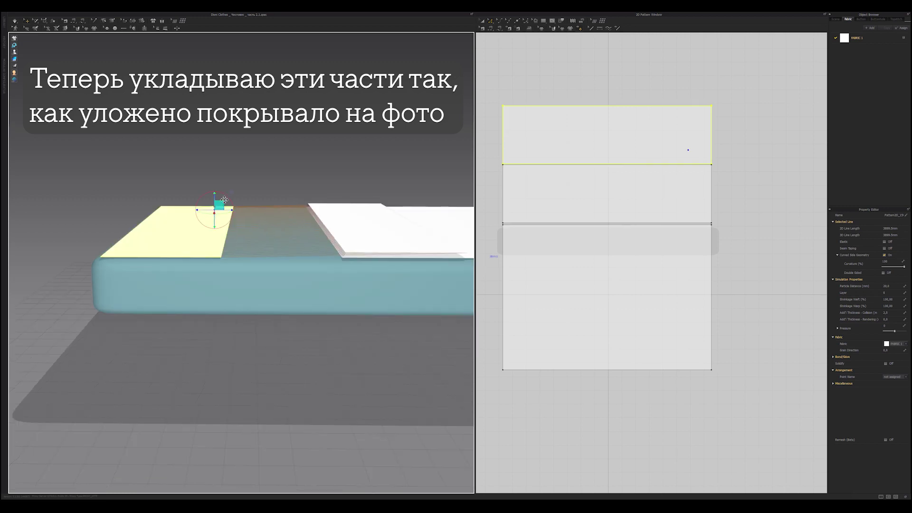
left_click_drag(217, 204, 368, 197)
right_click_drag(369, 198, 252, 300)
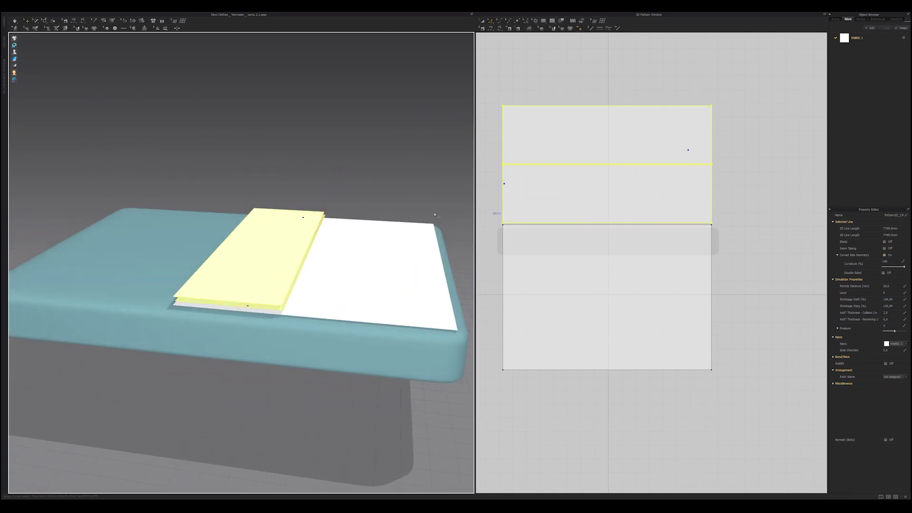
left_click(303, 238)
left_click_drag(305, 241, 268, 240)
Step: Lengthen the main bedspread panel slightly at its upper edge and space the two upper strips apart in the 2D layout
scroll(597, 266, "down", 3)
left_click(597, 266)
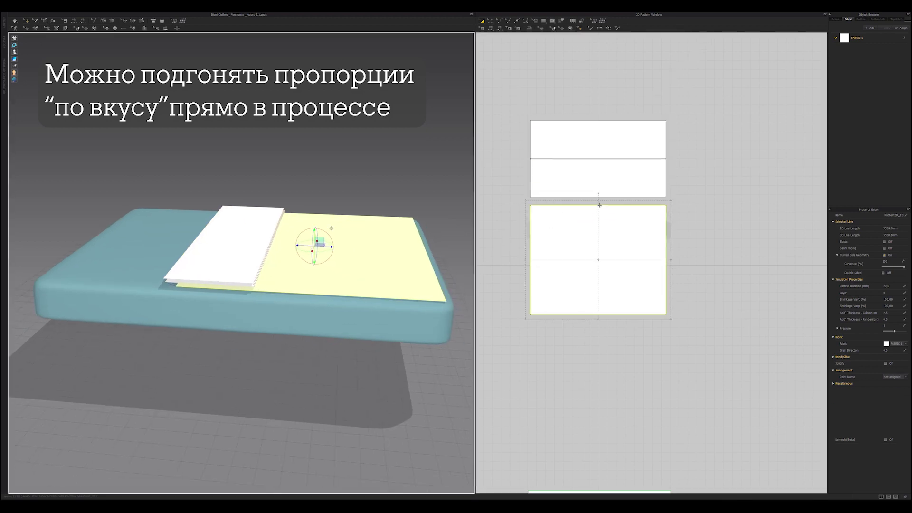
left_click_drag(598, 204, 598, 198)
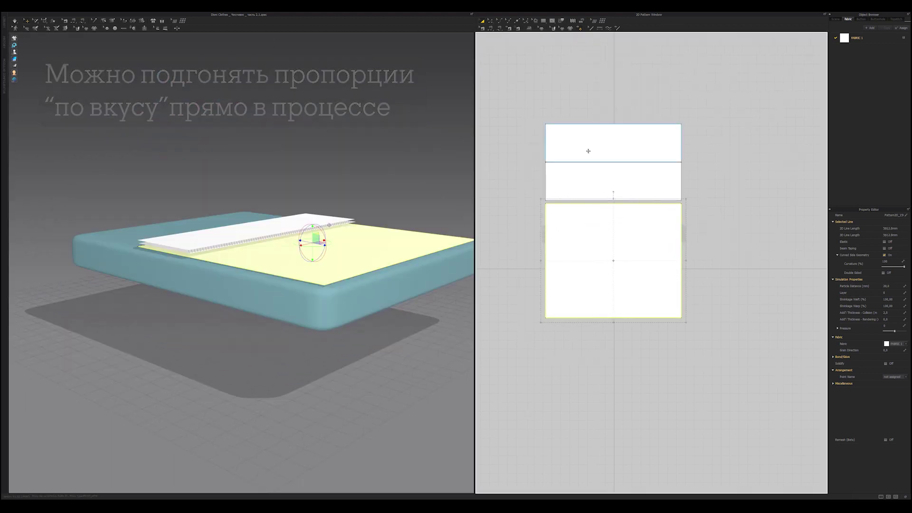
left_click(590, 147)
scroll(533, 189, "up", 2)
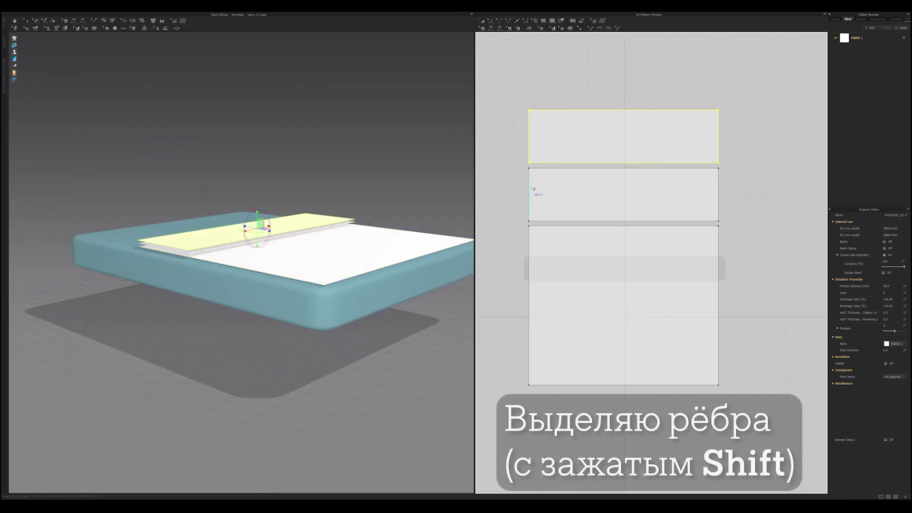
Step: Offset the side edges of all three bedspread pieces and the main panel's lower edge outward by 230 mm, creating internal lines
left_click(529, 138)
left_click(529, 190, "shift")
left_click(719, 203, "shift")
left_click(718, 138, "shift")
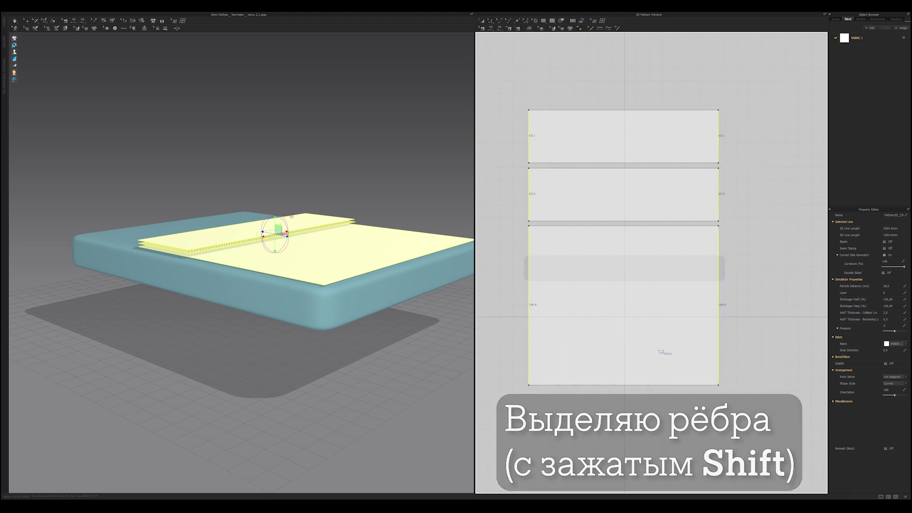
left_click(627, 385, "shift")
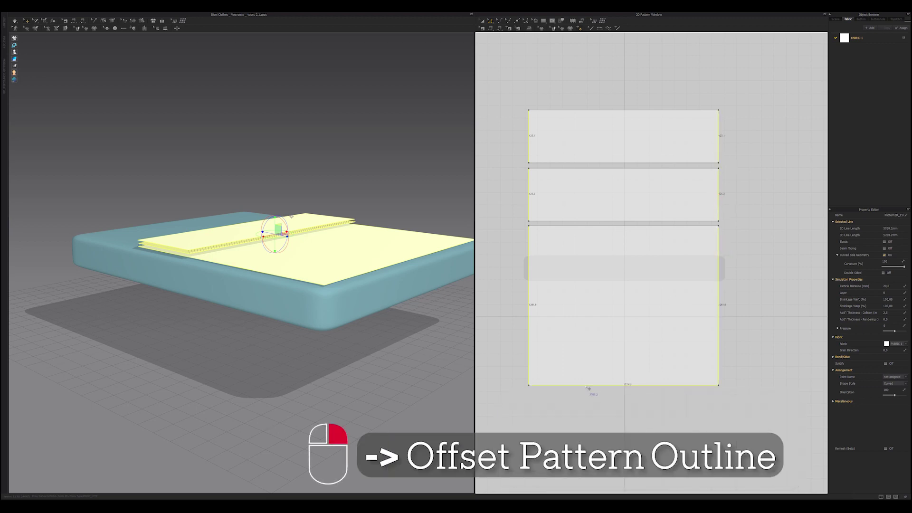
left_click(591, 409)
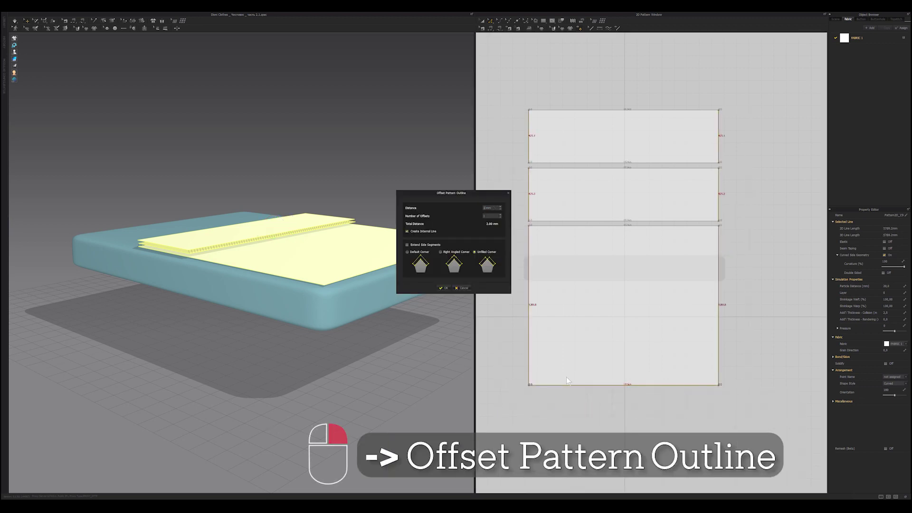
type("230")
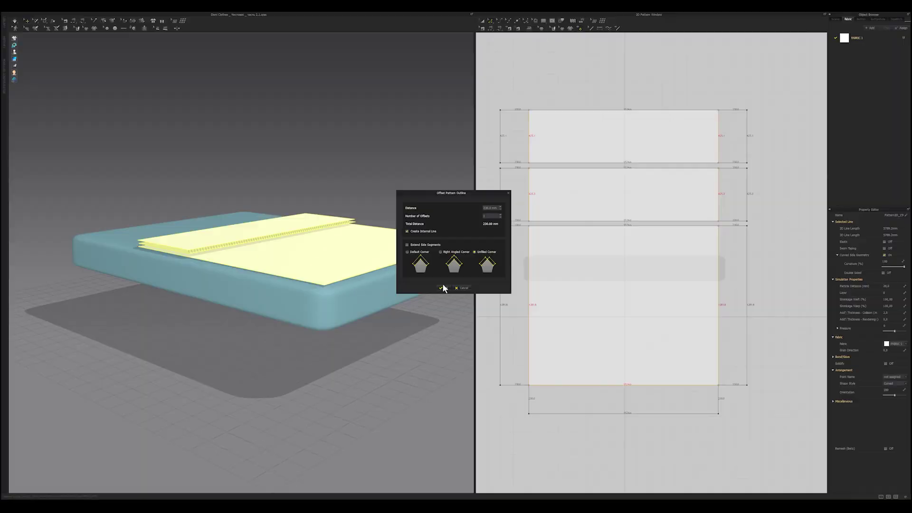
left_click(433, 314)
Step: Cut & Sew all side flaps and the foot flap along the internal lines left by the outline offset
left_click(529, 180, "shift")
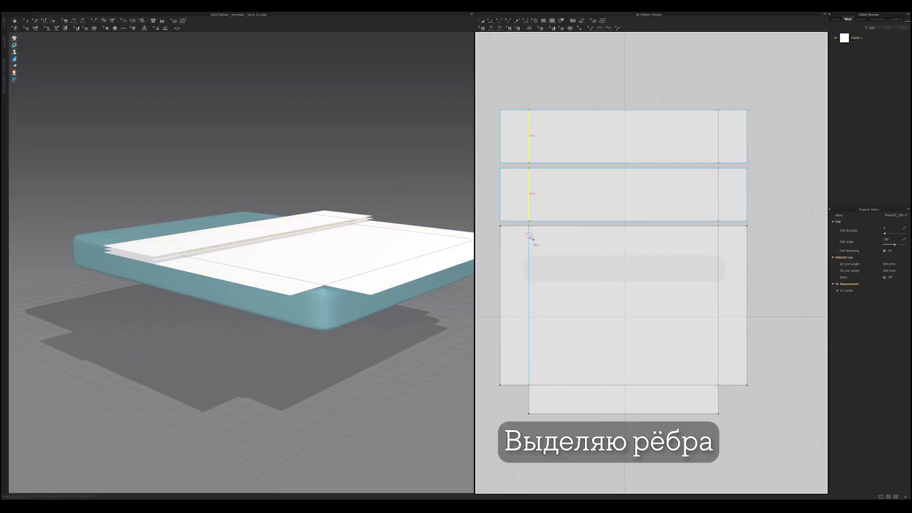
left_click(718, 136, "shift")
right_click(679, 385)
left_click(692, 424)
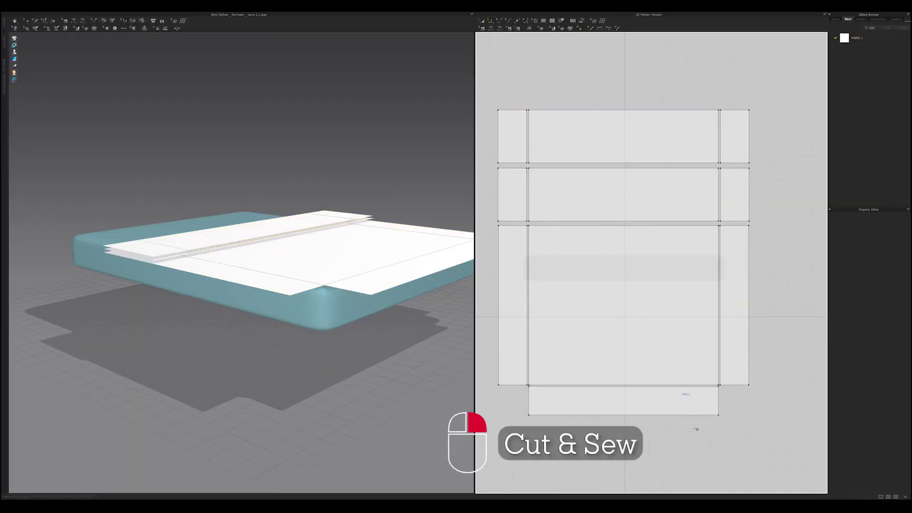
Step: Offset the lower edges of the main panel's two side flaps outward by 230 mm to fill the foot corners
right_click_drag(240, 274, 254, 285)
scroll(672, 331, "up", 2)
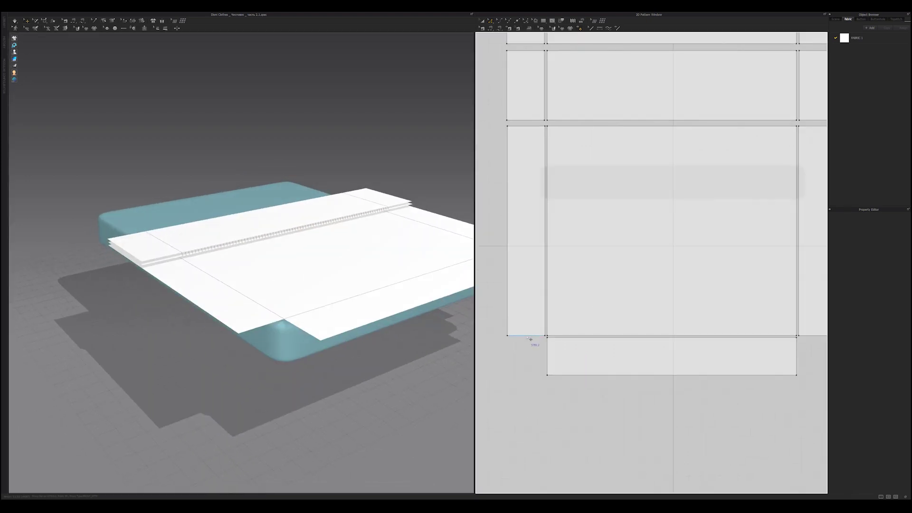
scroll(673, 331, "down", 1)
left_click(673, 327)
left_click(712, 329)
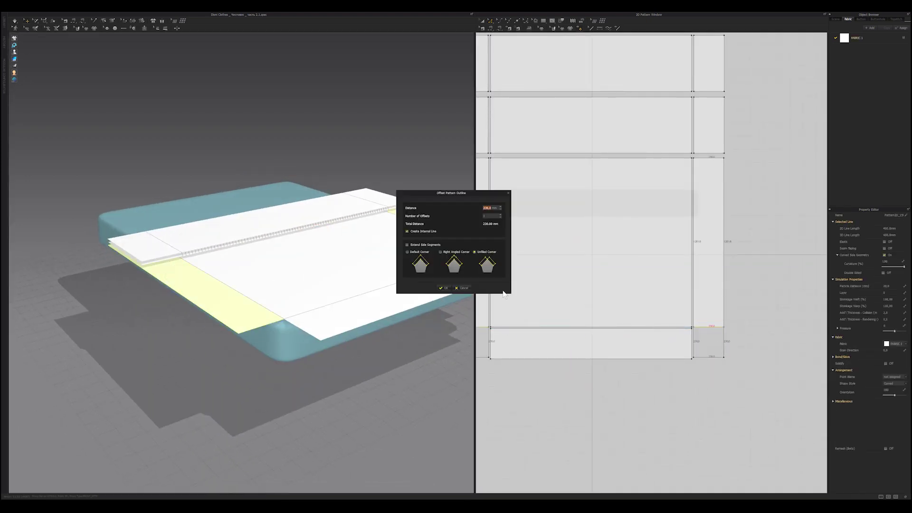
left_click(451, 265)
Step: Cut & Sew the two corner squares from the long side flaps along their short internal lines
right_click_drag(470, 326, 509, 312)
left_click(509, 312)
left_click(743, 313, "shift")
right_click(743, 316)
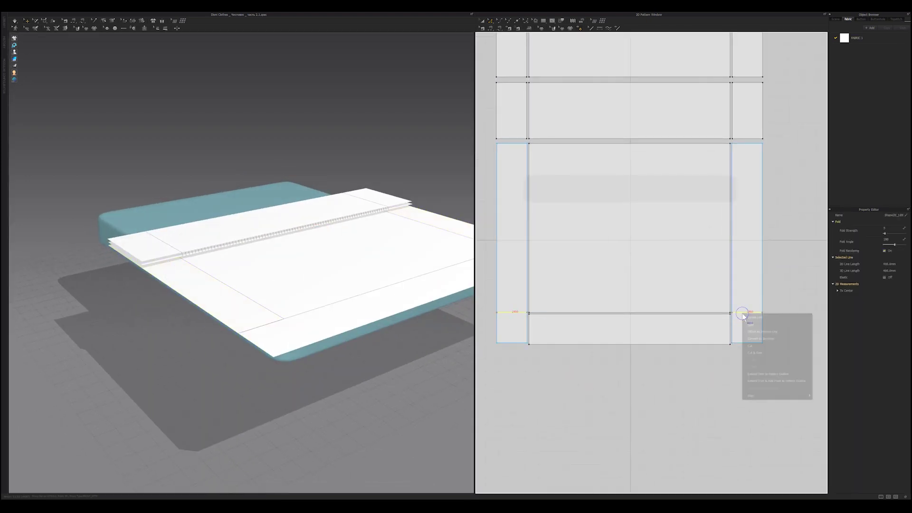
left_click(755, 352)
Step: Select all flap pieces along the 2D layout's left side, including the corner square, and fold them vertically down beside the mattress
left_click(287, 338)
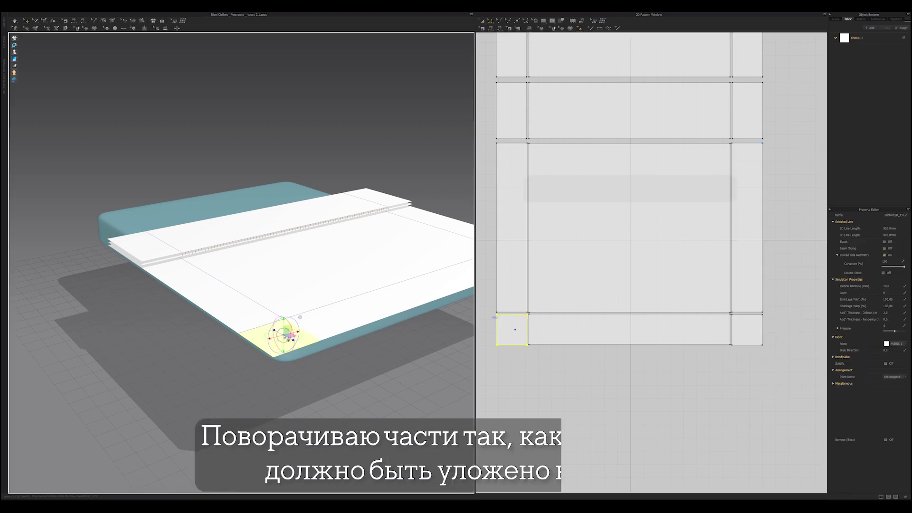
right_click_drag(518, 288, 539, 325)
right_click_drag(285, 238, 246, 247)
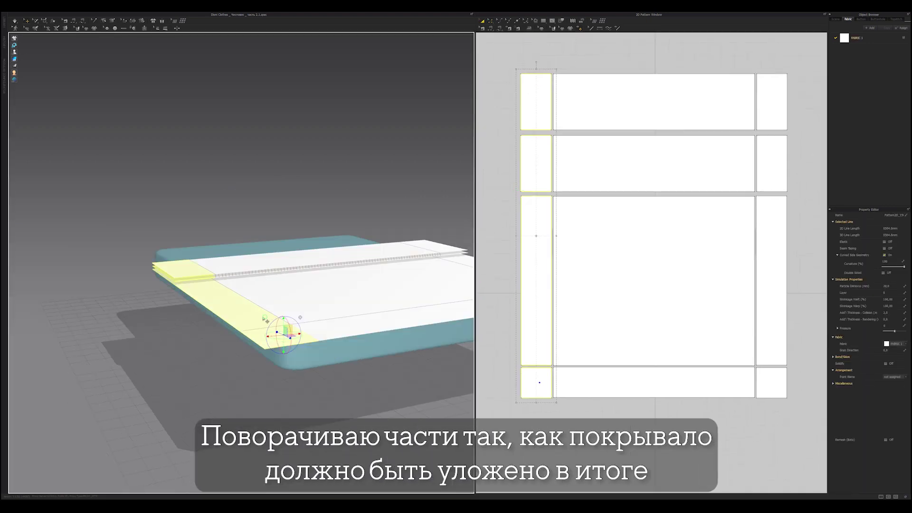
left_click_drag(234, 314, 306, 344)
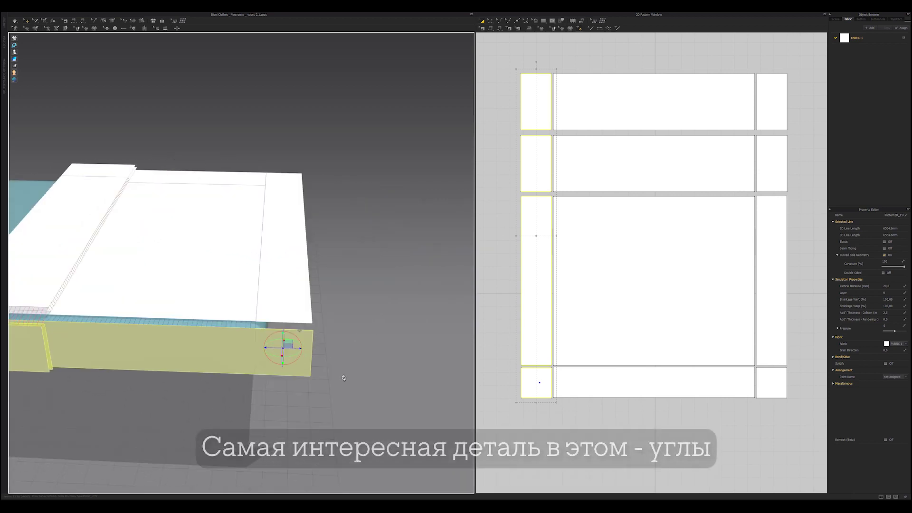
Step: Draw a diagonal internal line across the left corner square from its inner upper to outer lower corner and cut the square along it
left_click(355, 369)
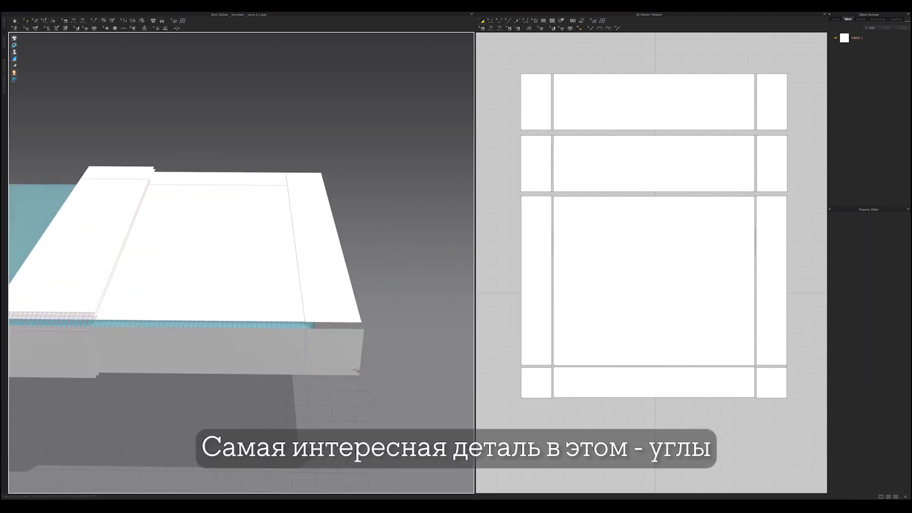
right_click_drag(355, 369, 285, 351)
left_click(266, 346)
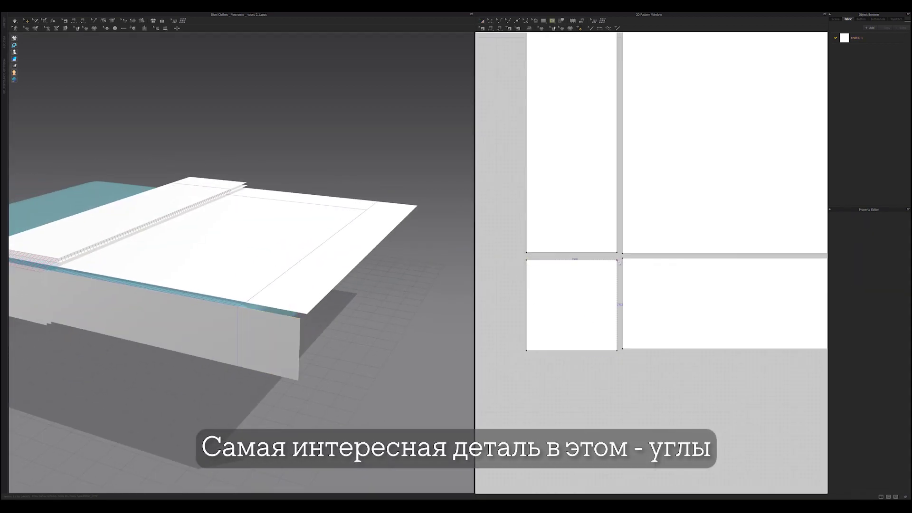
left_click(617, 260)
double_click(527, 351)
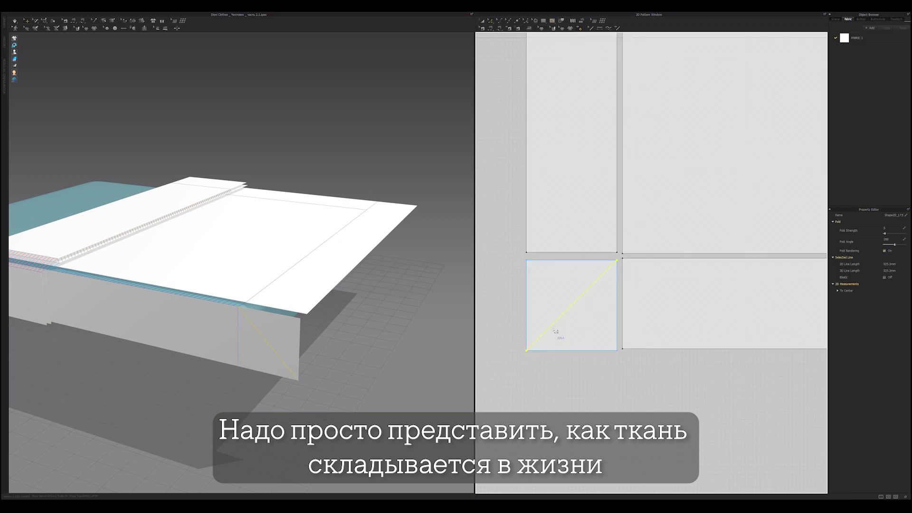
right_click(551, 319)
Step: Fold the two triangular corner halves into stacked layers behind the side flap, then move the left-side pieces outward from the mattress
left_click(261, 350)
scroll(262, 350, "up", 3)
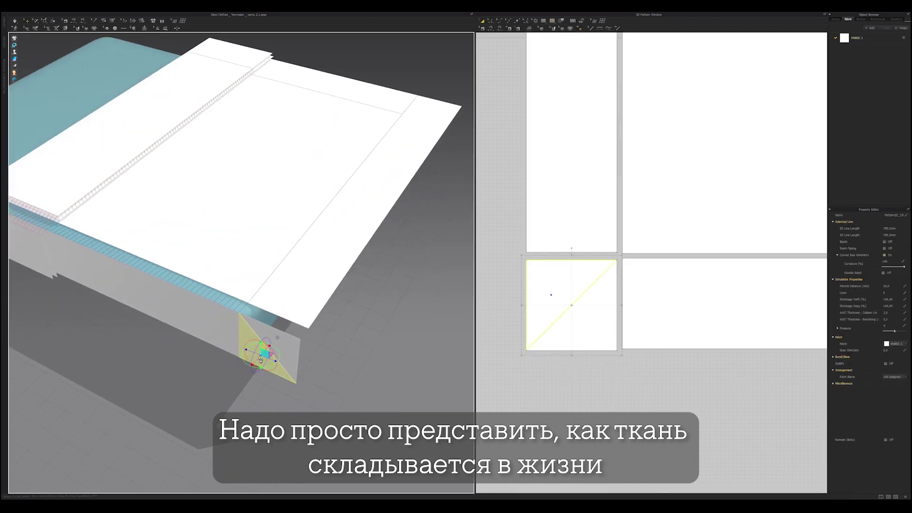
left_click_drag(258, 368, 308, 357)
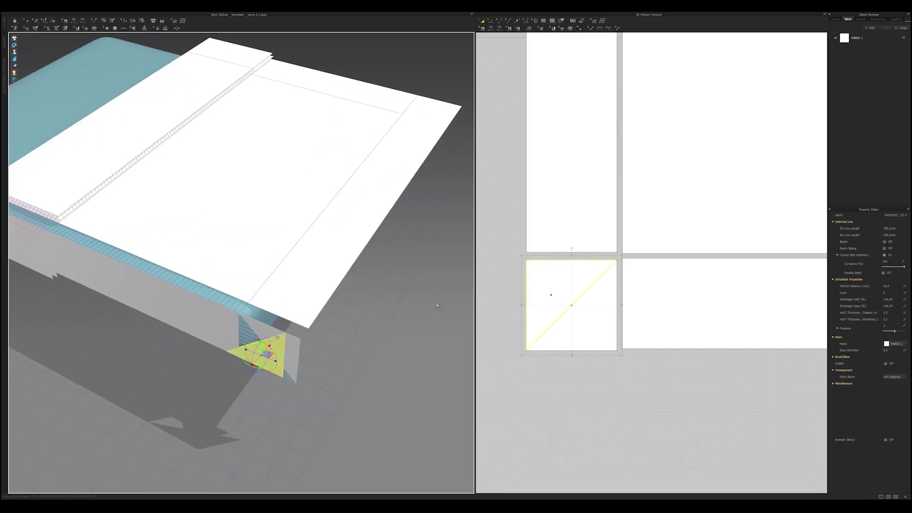
right_click_drag(438, 306, 293, 342)
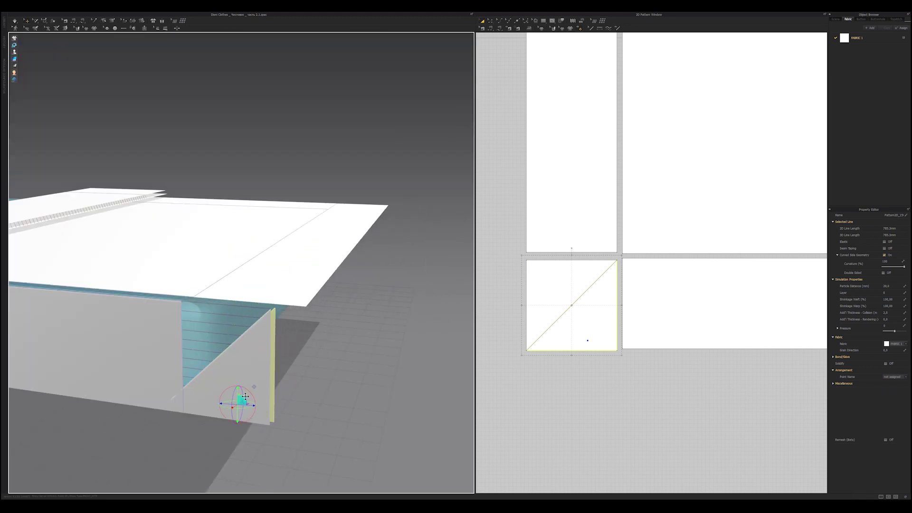
right_click_drag(245, 396, 256, 363)
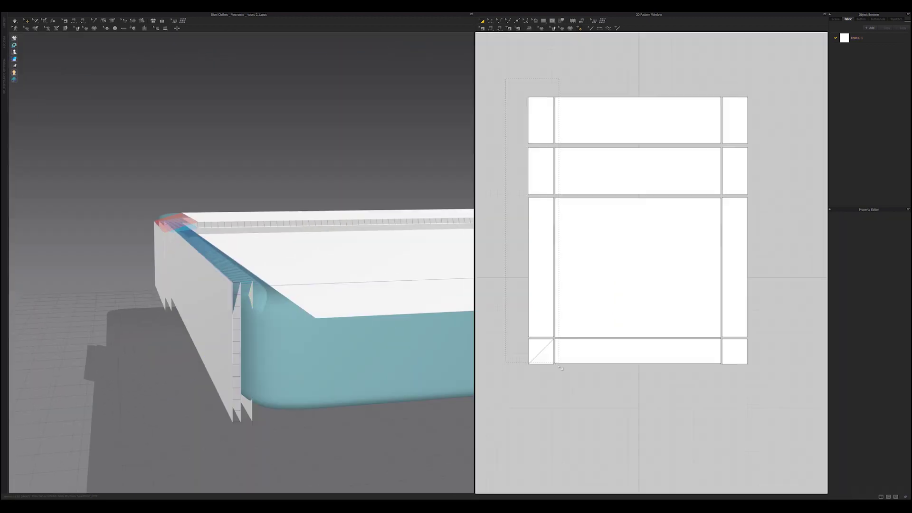
left_click_drag(517, 88, 588, 374)
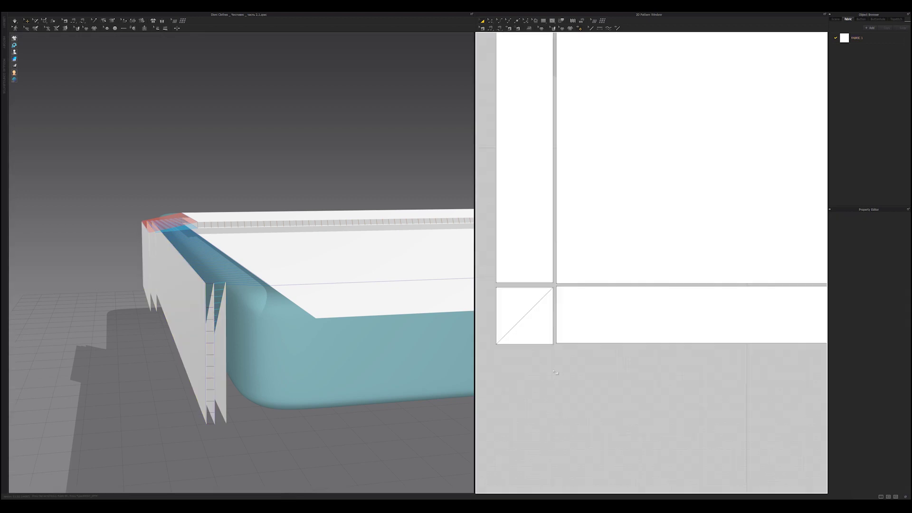
left_click(557, 267)
Step: Draw a diagonal internal line across the right corner square from its inner upper to outer lower corner and cut it into folded halves
right_click_drag(332, 399, 368, 372)
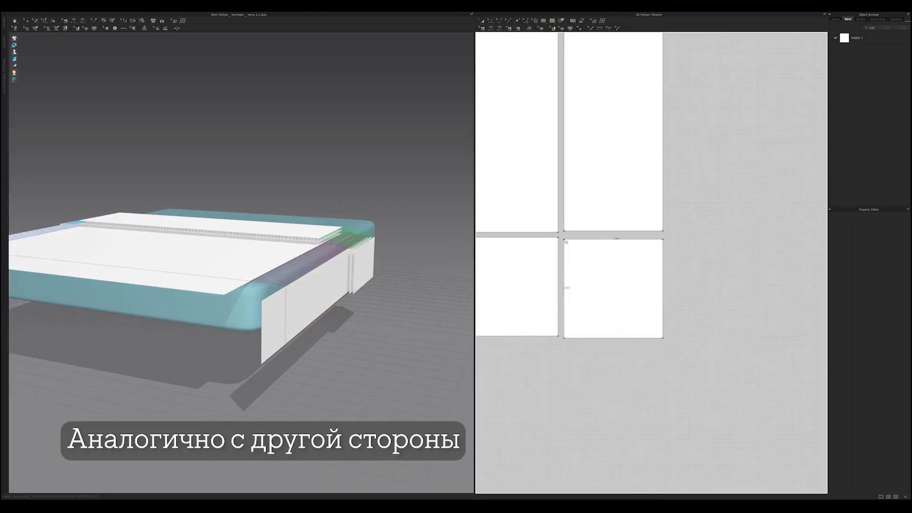
left_click(660, 317)
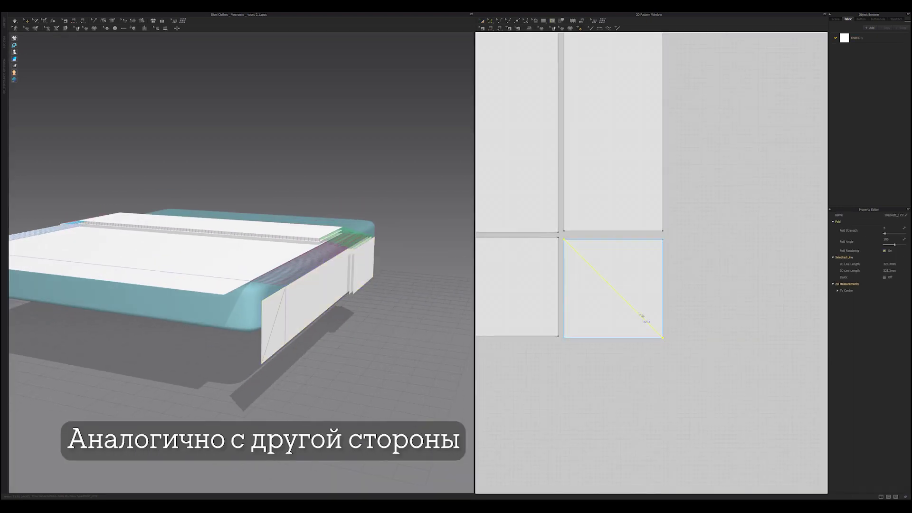
scroll(274, 366, "up", 5)
right_click_drag(275, 366, 266, 331)
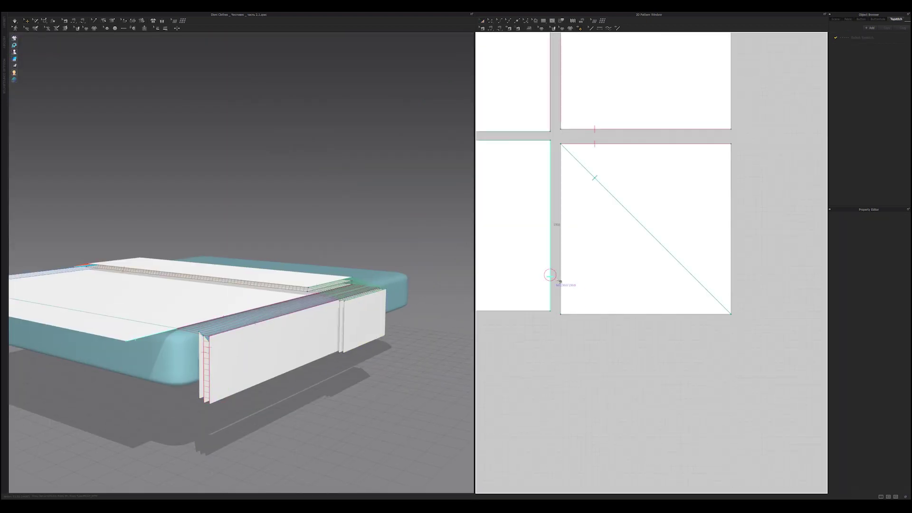
Step: Sew the right corner square to the front flap's short edge and align the narrow fold pieces of the side flaps beside the mattress
left_click(368, 325)
scroll(375, 332, "up", 5)
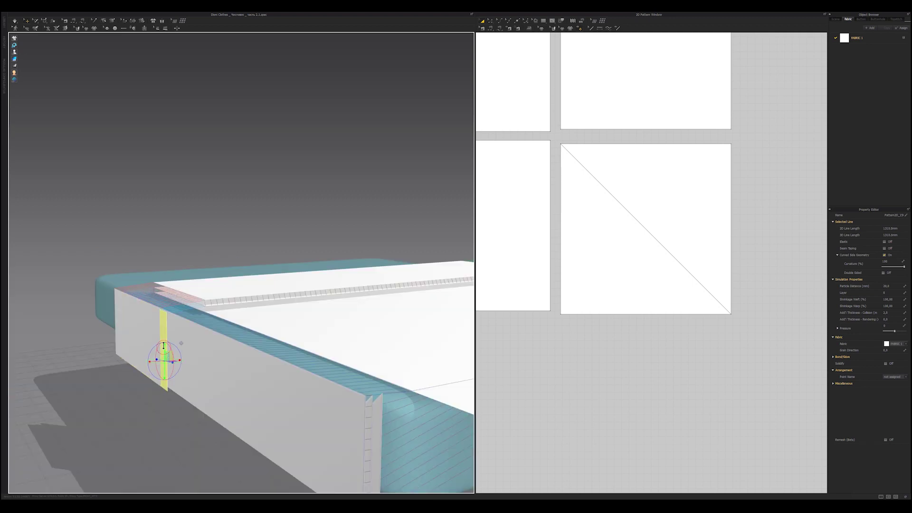
scroll(163, 345, "down", 3)
right_click_drag(183, 333, 353, 320)
Step: Select the front flap and stand it vertically in front of the mattress's foot end
left_click(352, 319)
scroll(365, 304, "up", 4)
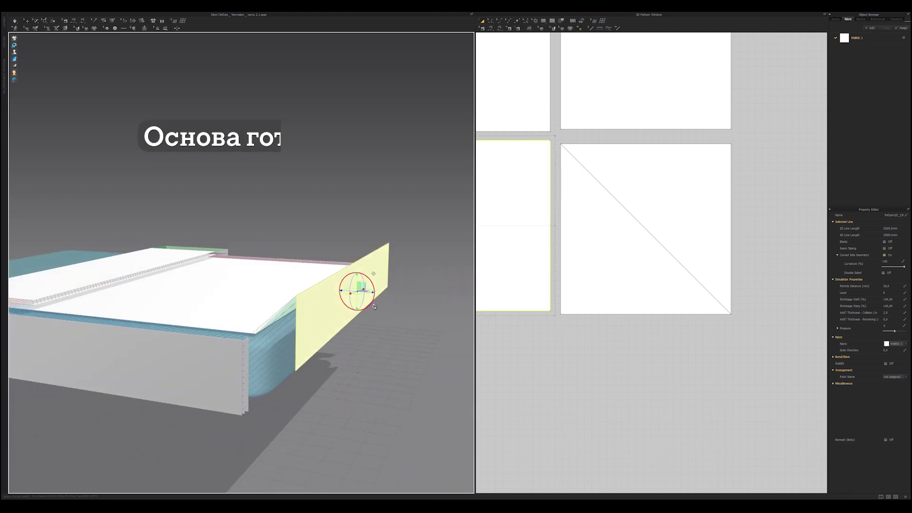
scroll(347, 318, "down", 2)
right_click_drag(346, 316, 313, 306)
scroll(624, 286, "down", 5)
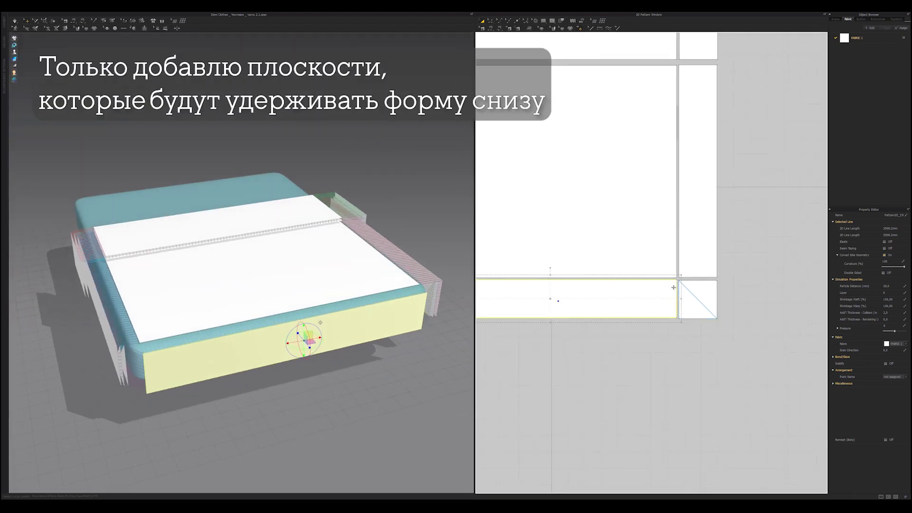
Step: Duplicate the large central panel, deactivate the copy and place it underneath the mattress in 3D as a holding plane
key("ctrl+c")
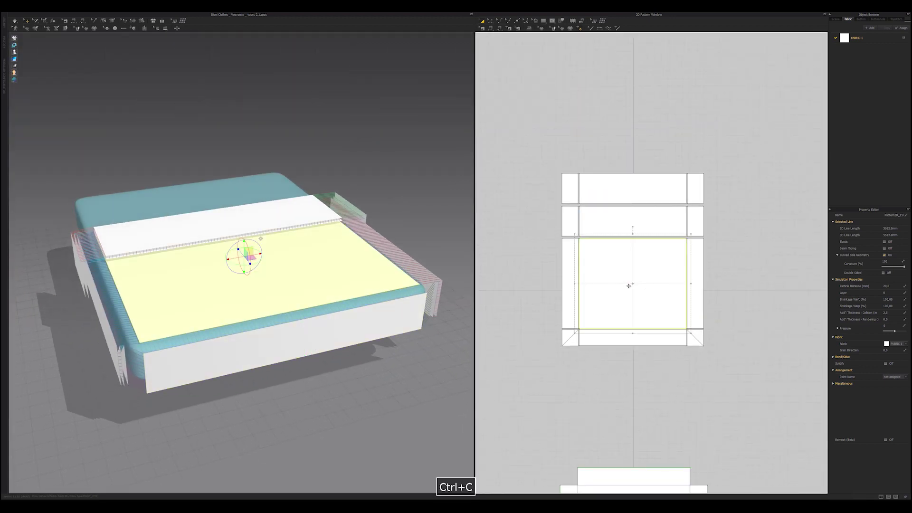
key("ctrl+v")
left_click(631, 328)
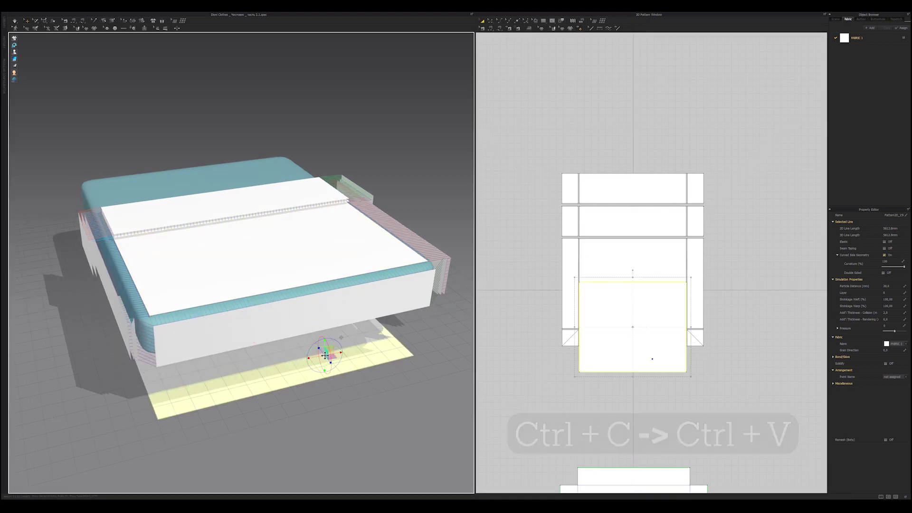
key("ctrl+j")
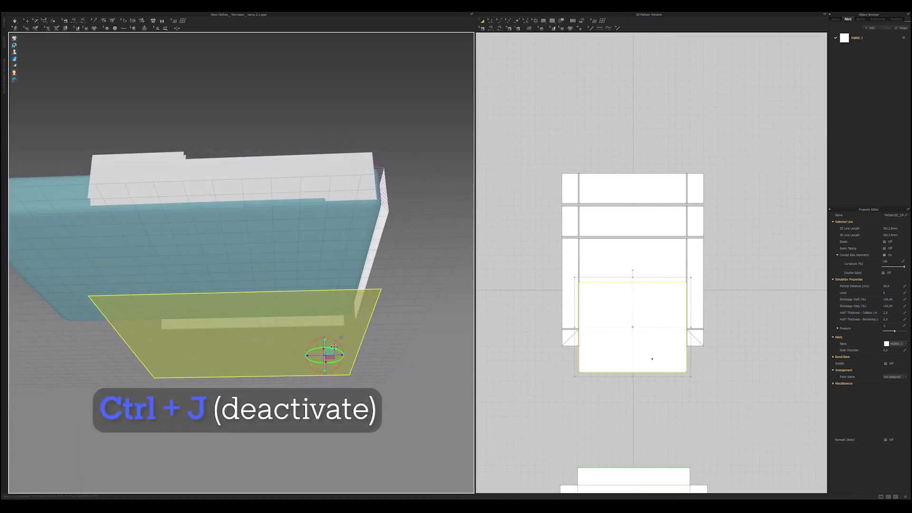
left_click_drag(326, 350, 320, 276)
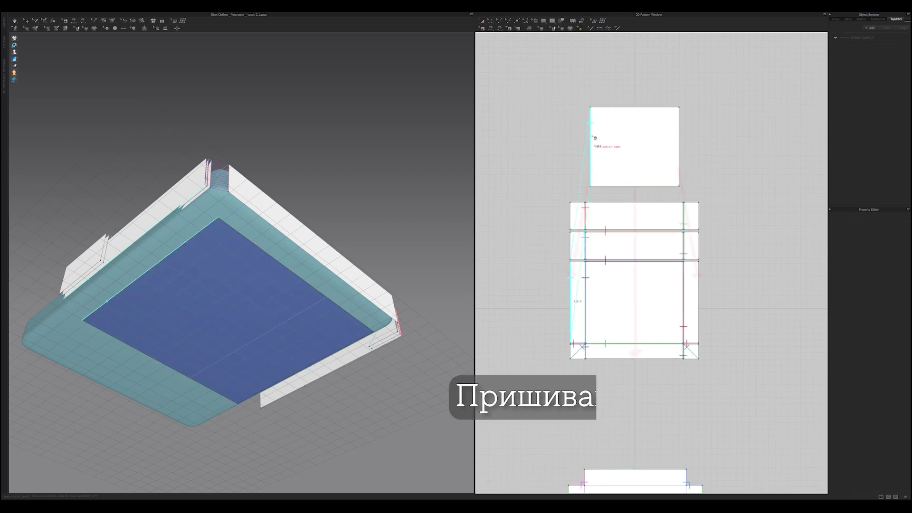
Step: Sew the deactivated bottom panel's two side edges and front edge to the outer edges of the side and front flaps
left_click(698, 237)
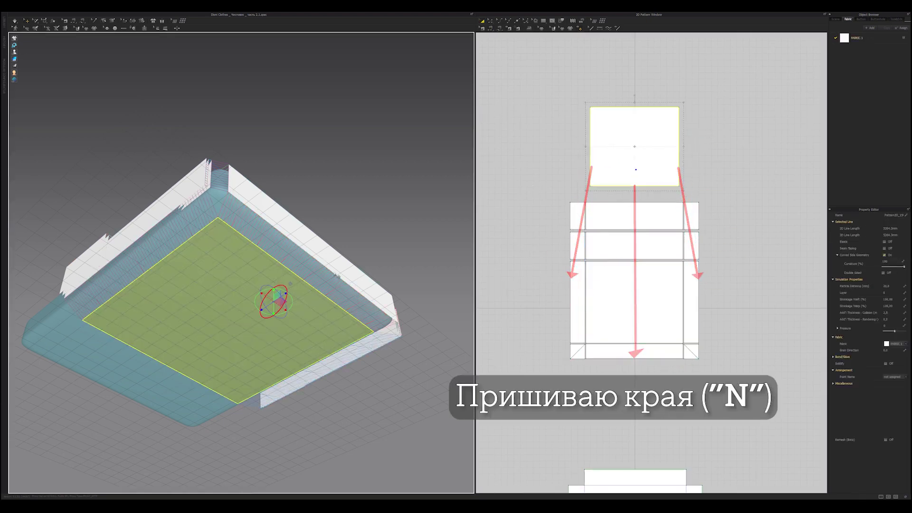
key("ctrl+c")
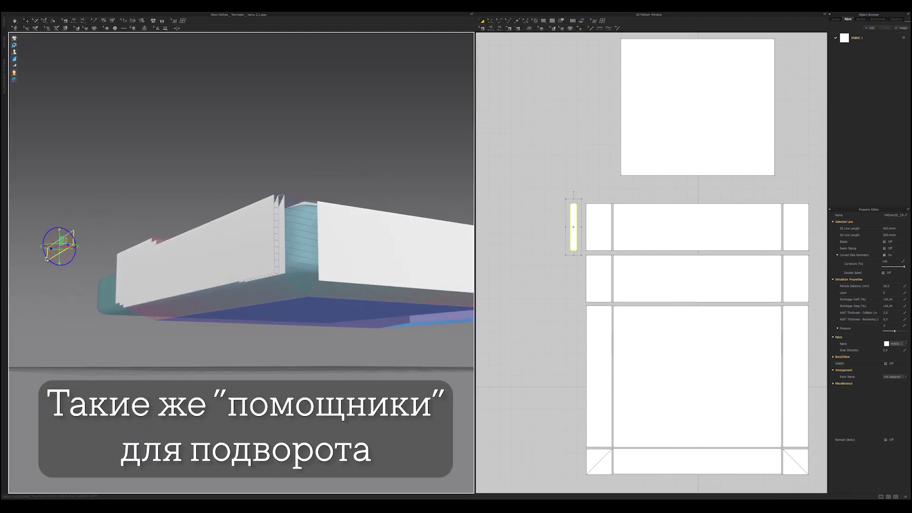
Step: Place a narrow helper strip under the mattress, sew it to the folded end's outer flap, and duplicate it for the opposite side
key("6")
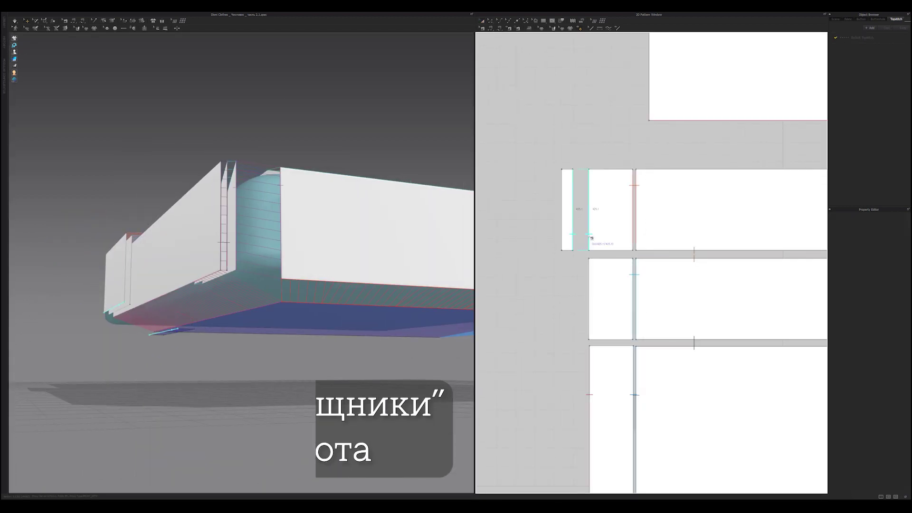
left_click(191, 339)
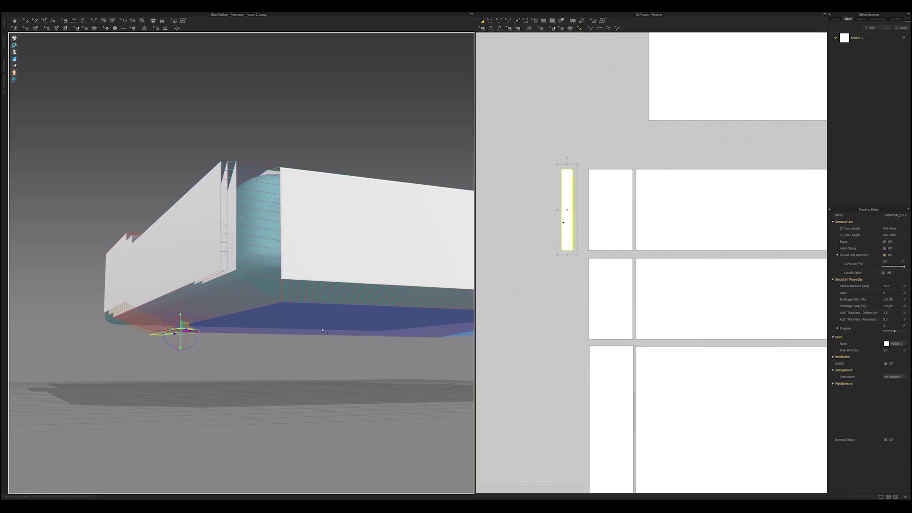
key("ctrl+c")
scroll(614, 254, "down", 4)
left_click(768, 240)
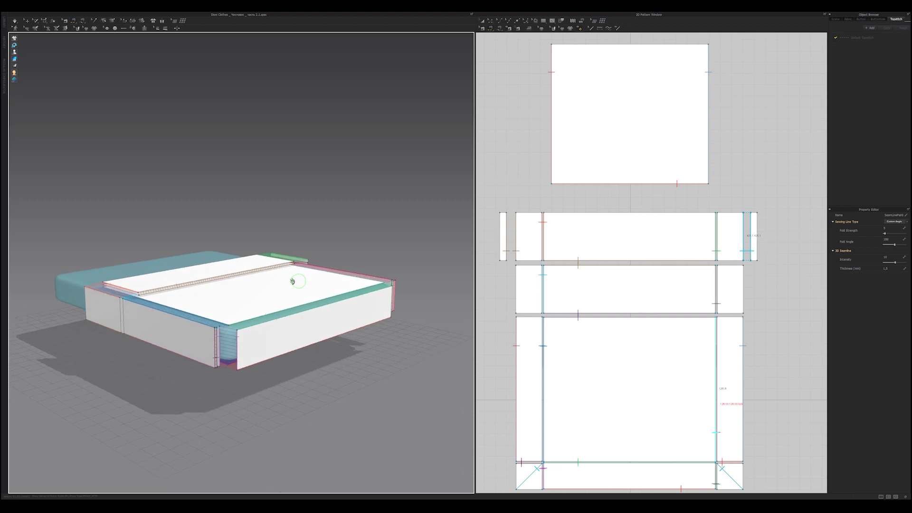
Step: Switch to the image viewer and examine the bedspread's folded edge and tucked corner in the bed reference photo
key("alt+Tab")
scroll(614, 307, "up", 3)
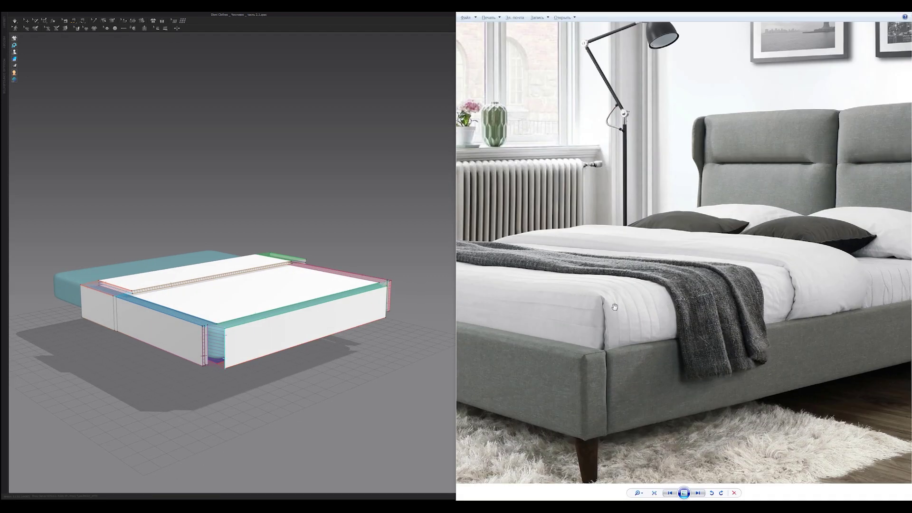
scroll(614, 307, "up", 3)
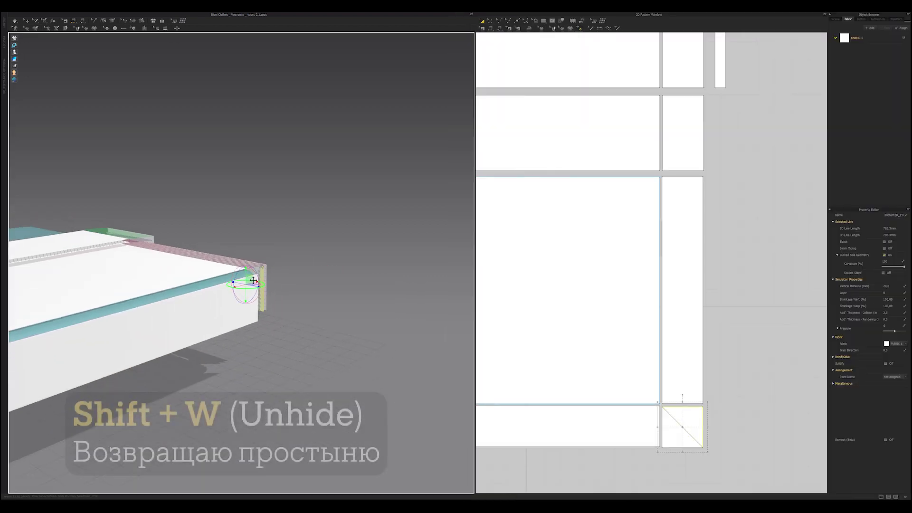
Step: Unhide the fitted sheet and freeze it so it only serves as a collision object
scroll(244, 285, "down", 3)
key("shift+w")
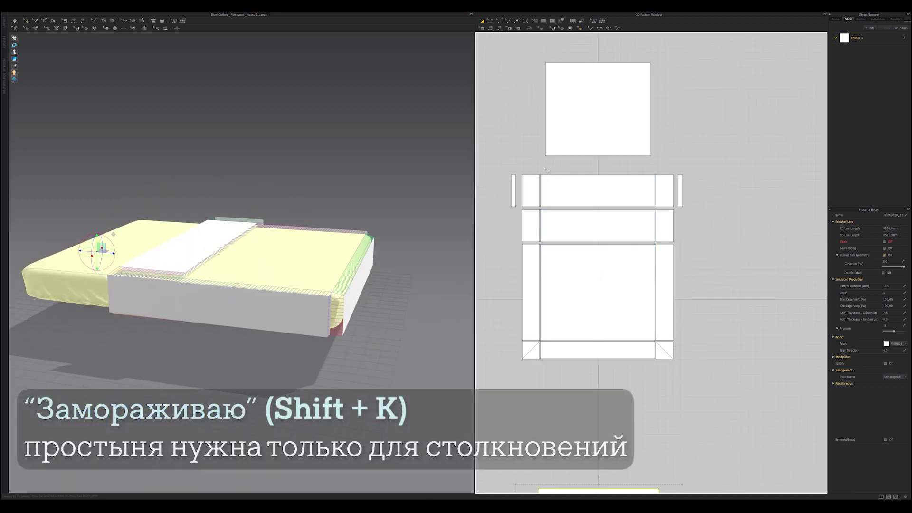
key("shift+k")
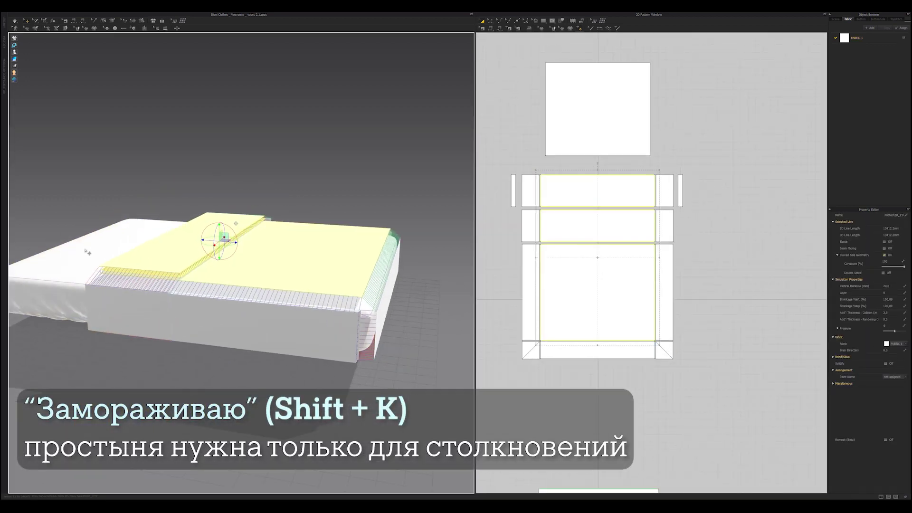
key("ctrl+k")
Step: Set the additional collision thickness of all bedspread pieces to 15 mm, excluding the bottom panel and the helper strips
scroll(314, 272, "up", 5)
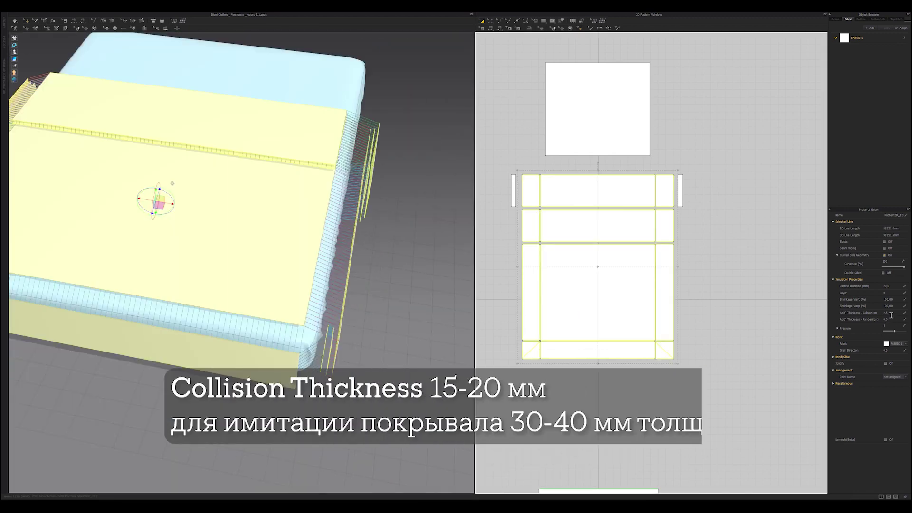
double_click(890, 314)
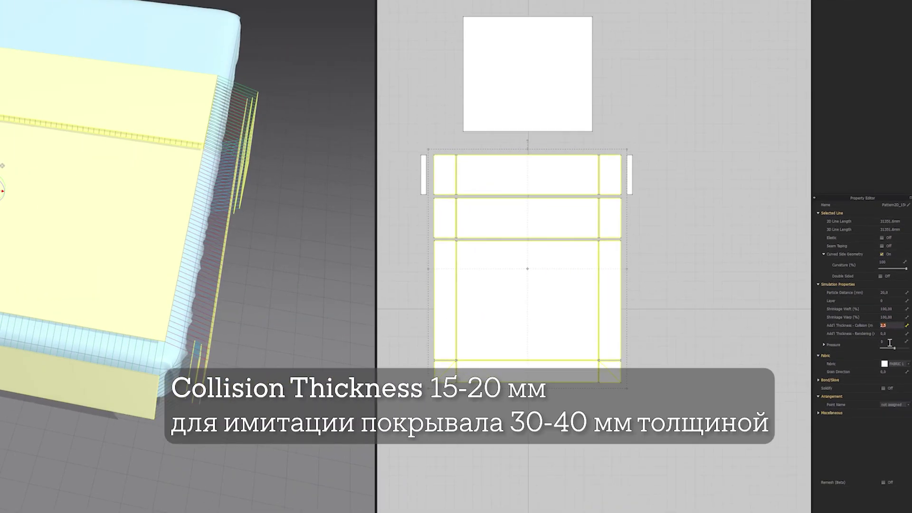
type("15")
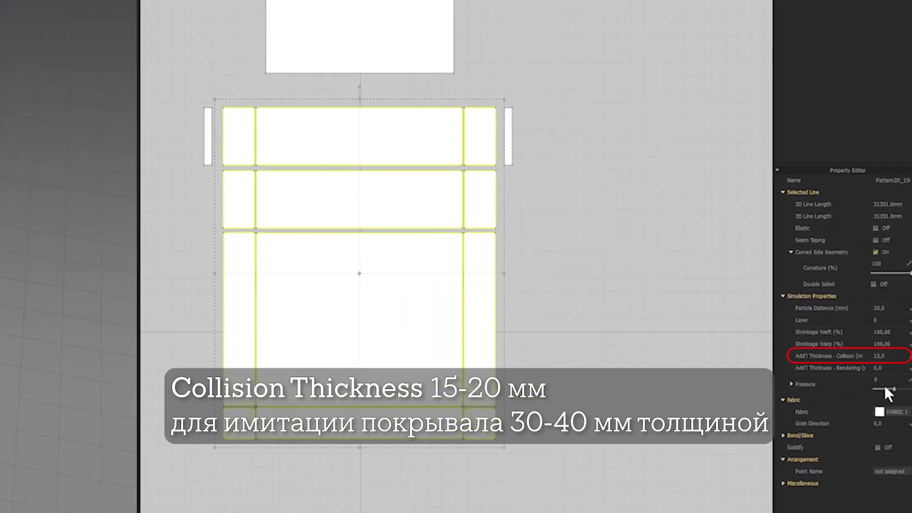
Step: Select both cut corner squares and reduce their additional collision thickness to 3–5 mm
left_click(495, 448)
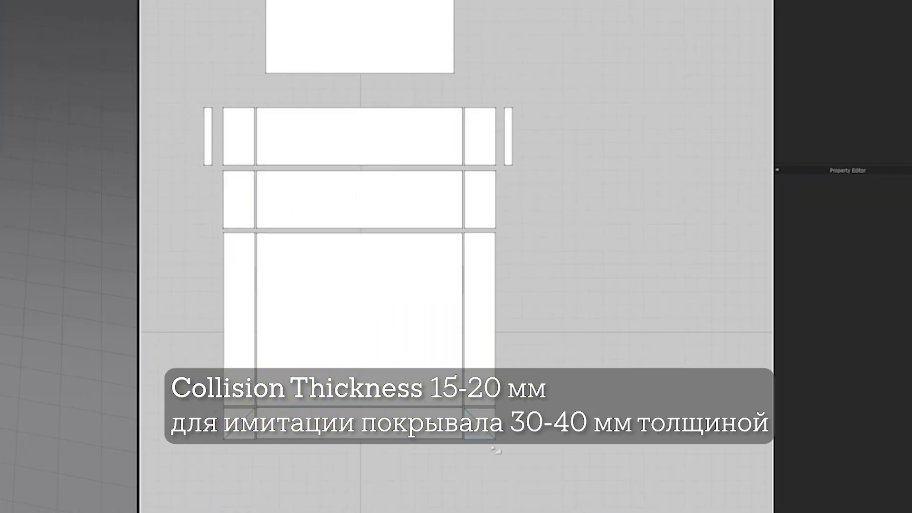
left_click_drag(458, 407, 211, 401)
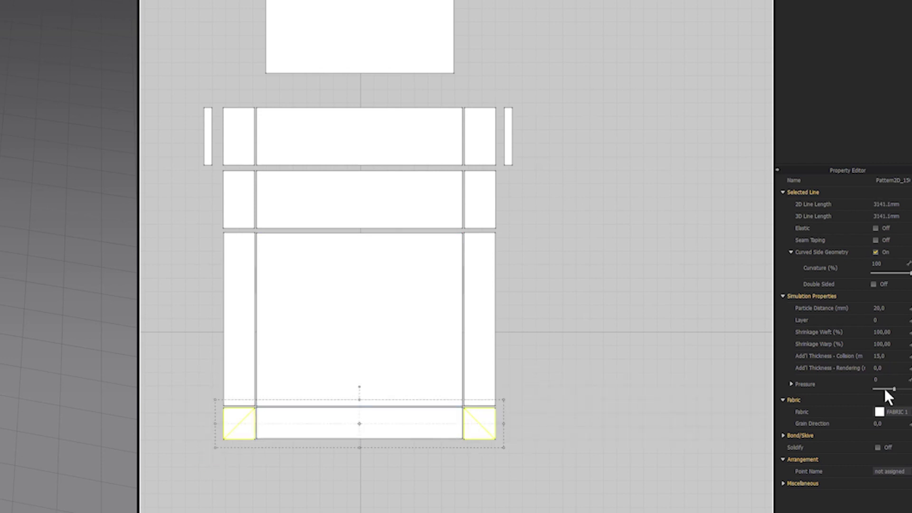
double_click(890, 356)
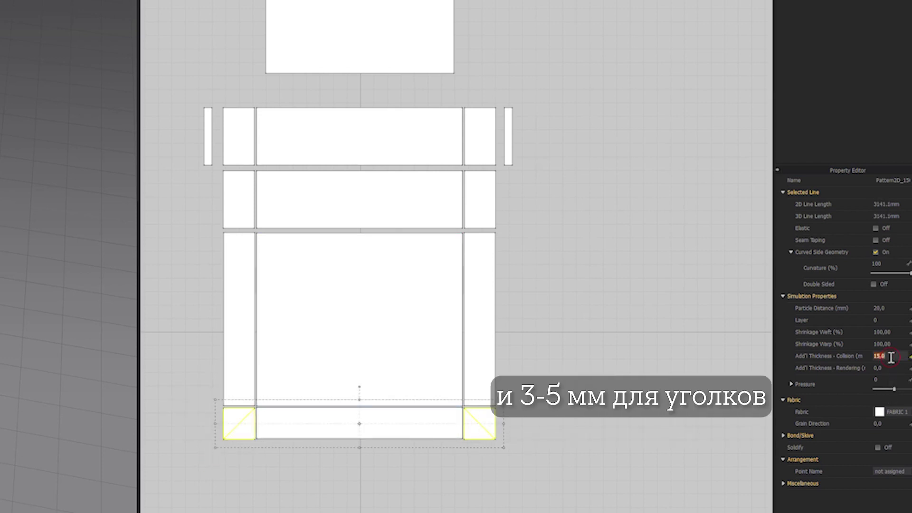
left_click(42, 422)
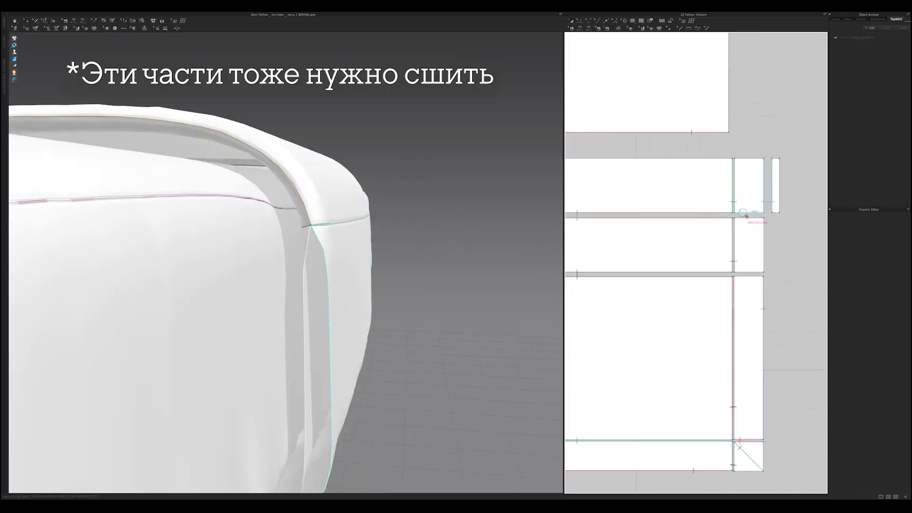
Step: Sew the side flaps together along the fold edges and simulate the bedspread until it settles over the mattress
key("space")
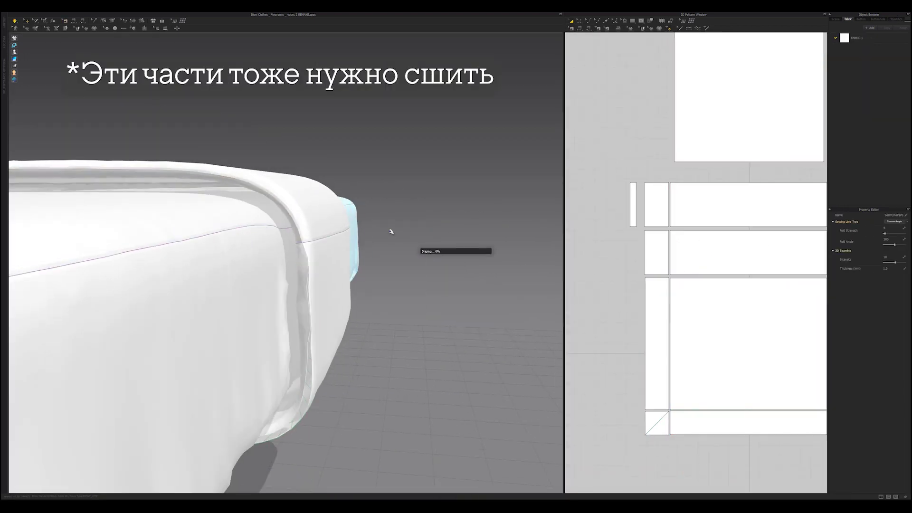
key("space")
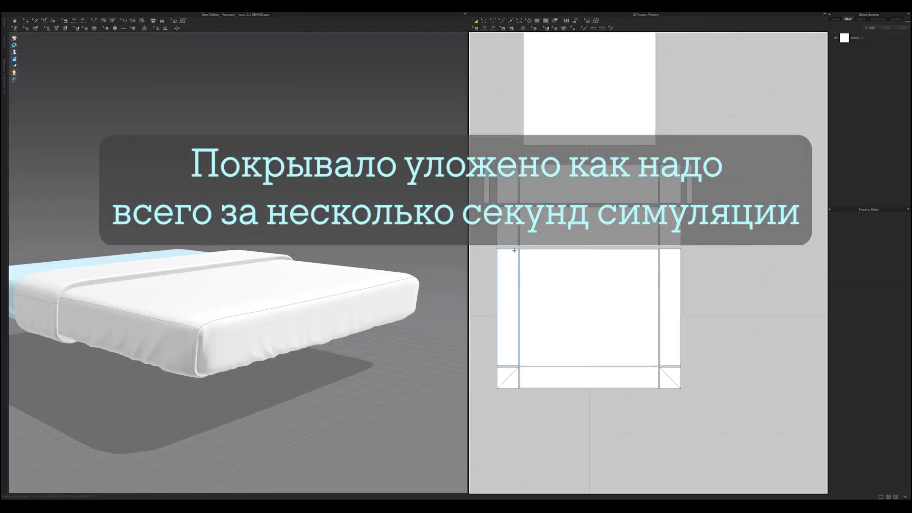
Step: Merge the side flaps with their central panels along the vertical seams, and merge the front flap into the large central panel
scroll(514, 251, "up", 2)
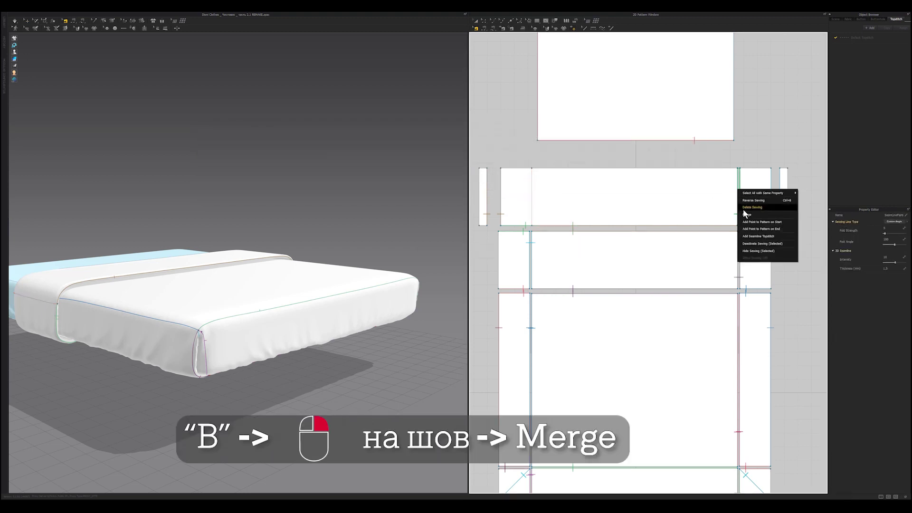
left_click(739, 243)
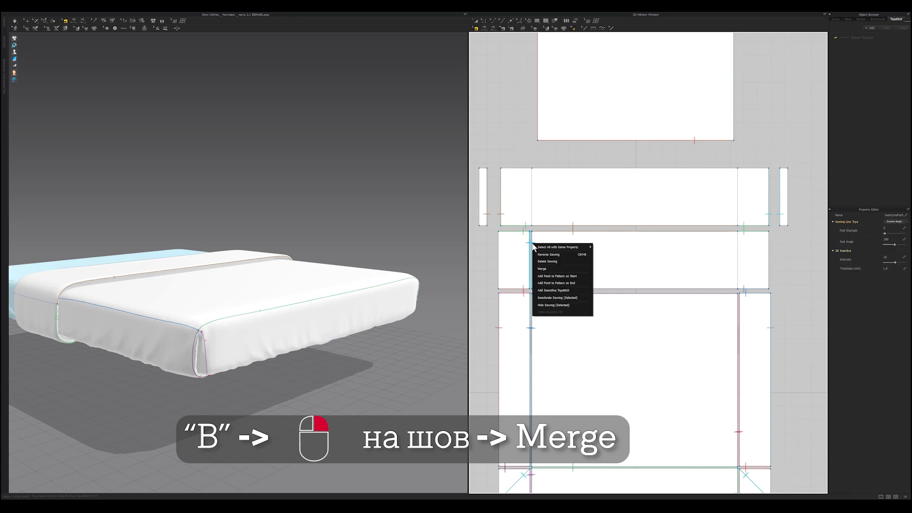
right_click(531, 312)
right_click(739, 317)
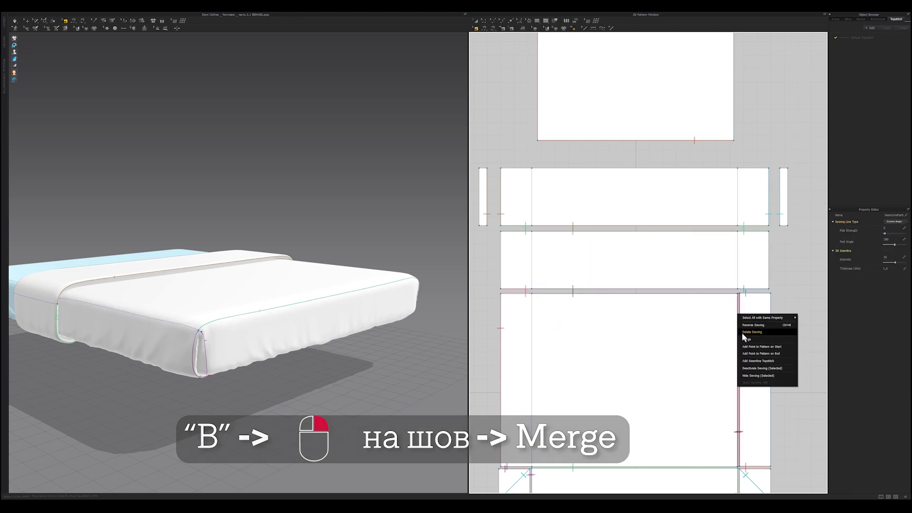
left_click(759, 332)
scroll(572, 361, "up", 5)
right_click(564, 357)
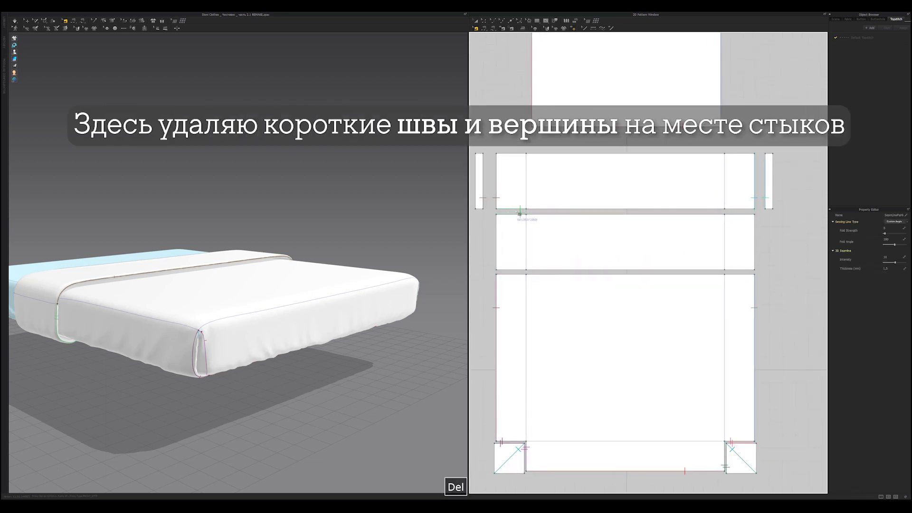
Step: Sew the bedspread's three stacked panels together along their full-width edges and merge them into one pattern
key("a")
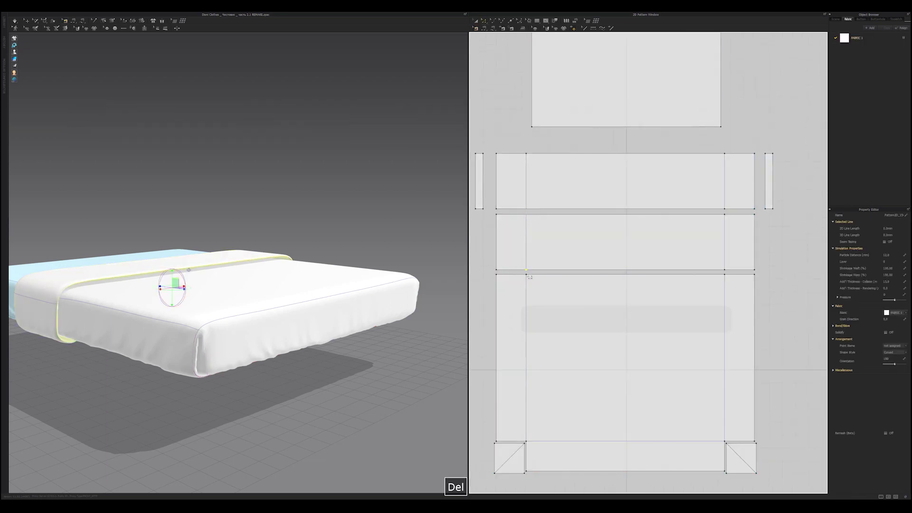
key("n")
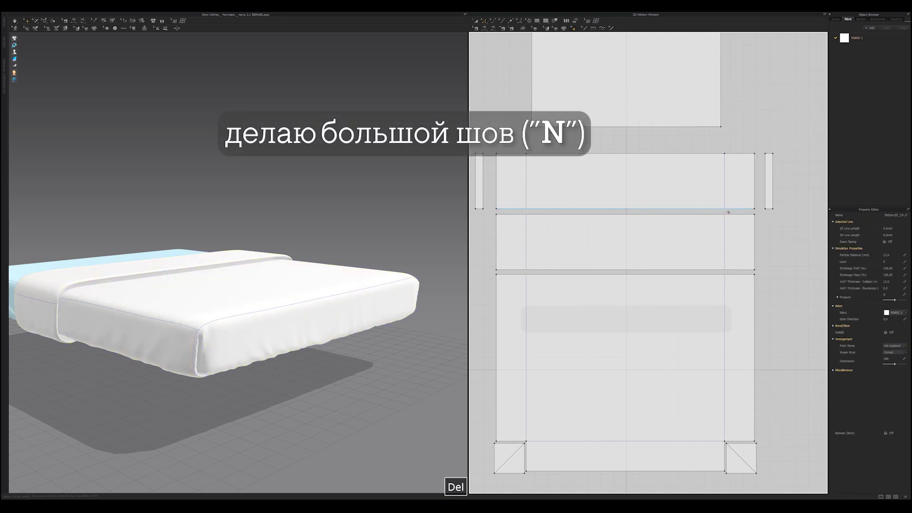
left_click(727, 212)
left_click(704, 274)
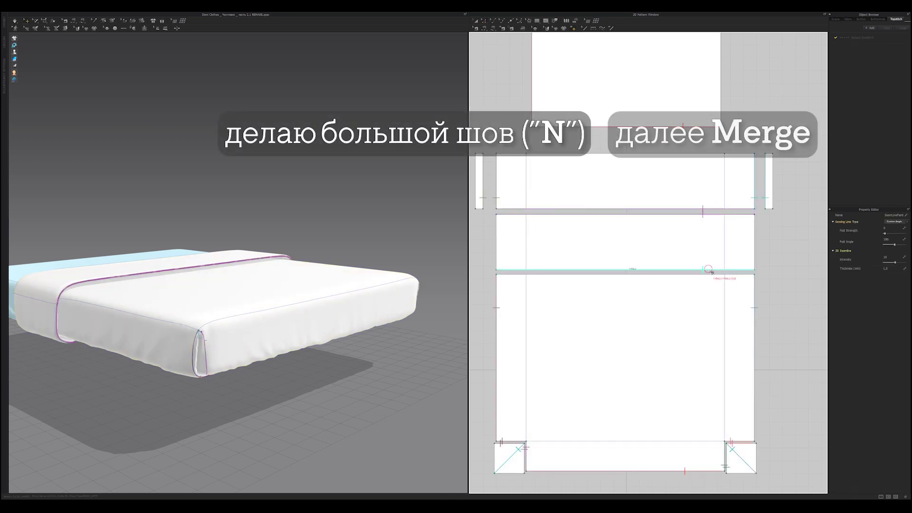
right_click(703, 219)
left_click(713, 247)
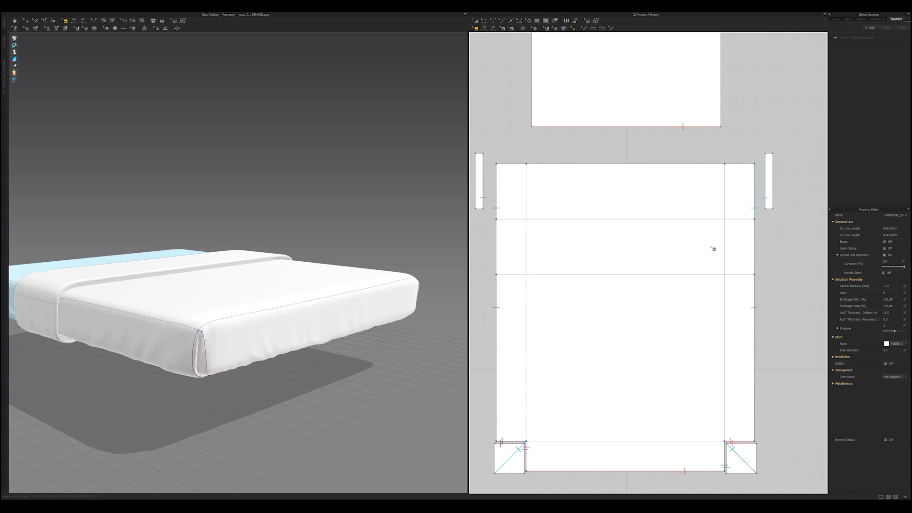
left_click(712, 248)
Step: Merge the two triangles of each bedspread corner along the diagonal, keeping the corner squares separate from the main panel
scroll(510, 456, "up", 5)
left_click(509, 457)
scroll(509, 457, "up", 3)
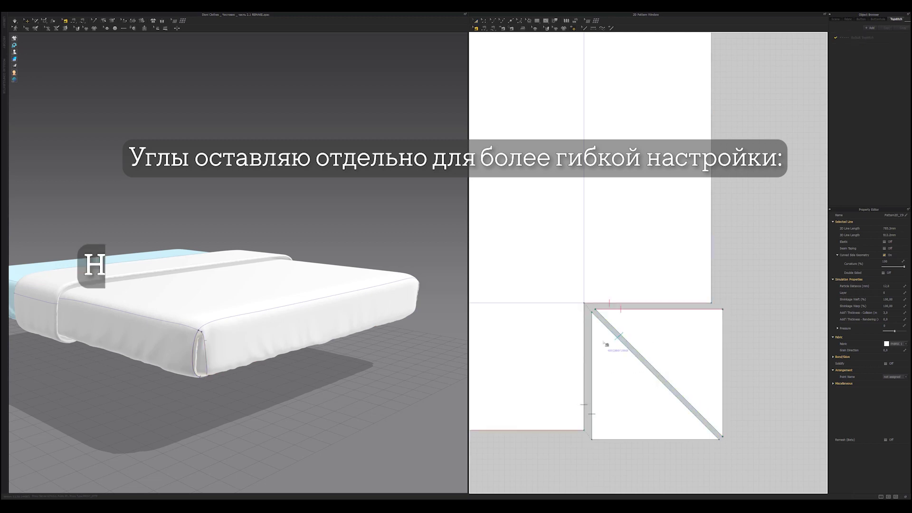
right_click(613, 333)
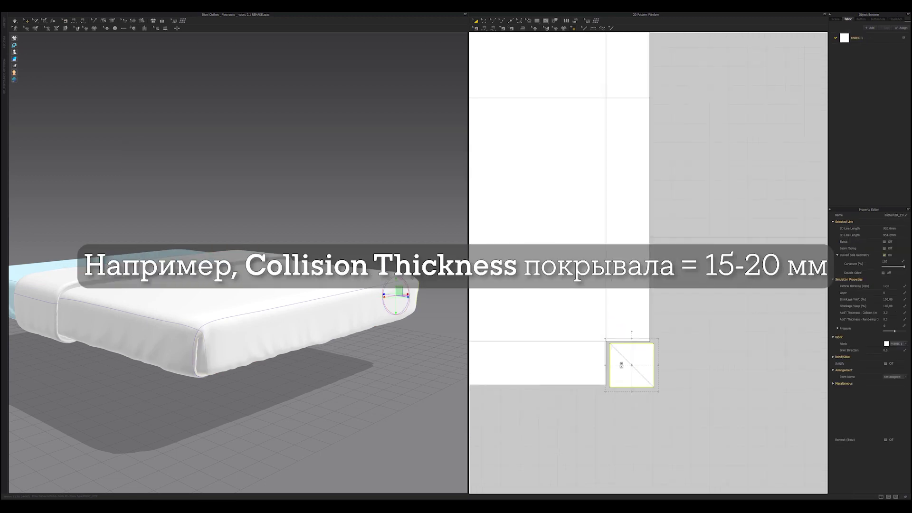
Step: Simulate the merged bedspread on the mattress and stop the simulation once it settles
scroll(621, 365, "down", 5)
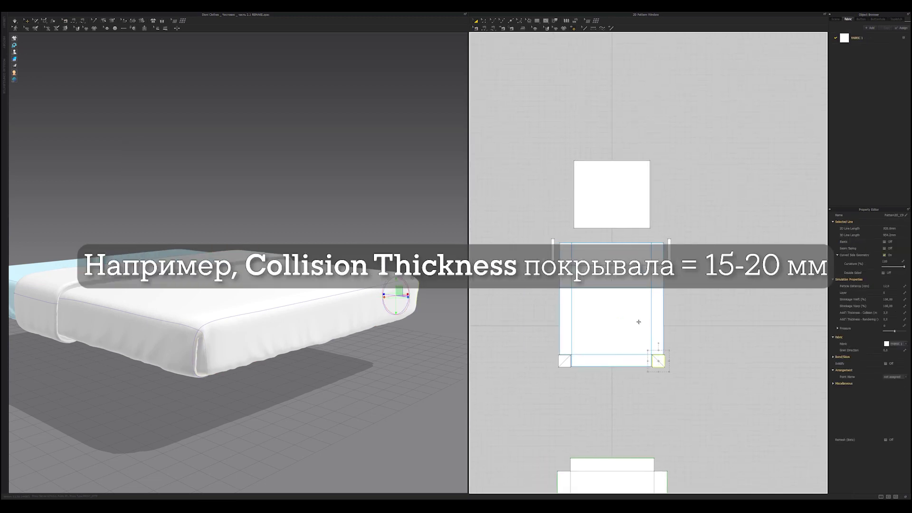
key("space")
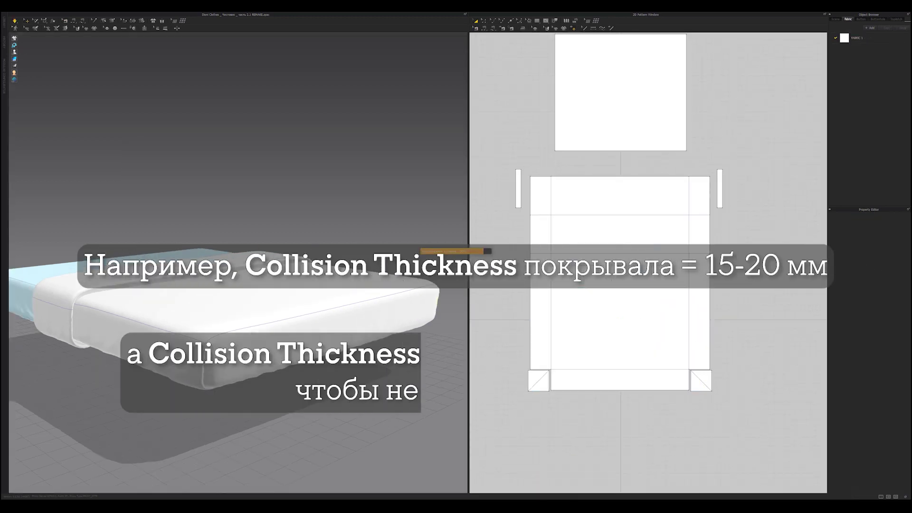
key("space")
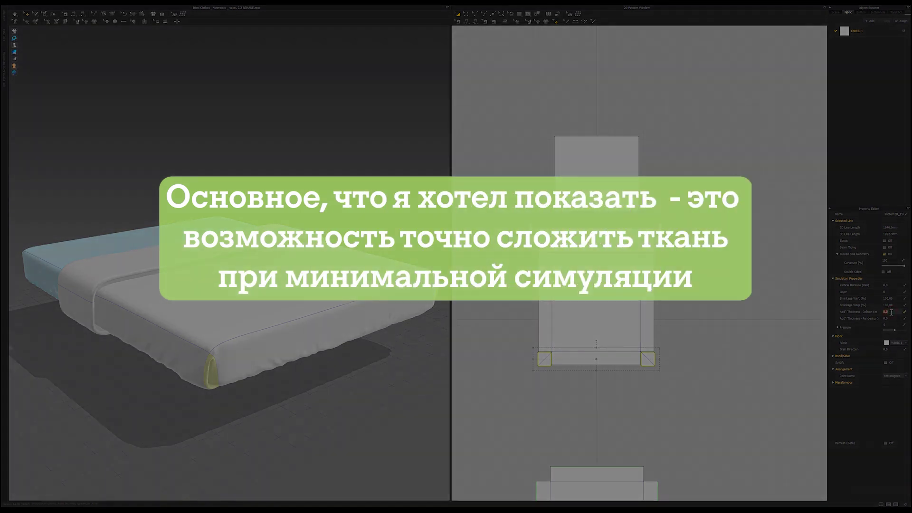
Step: Duplicate the bedspread pieces as a second layer for thickness and set their particle distance to 10 mm
right_click(583, 43)
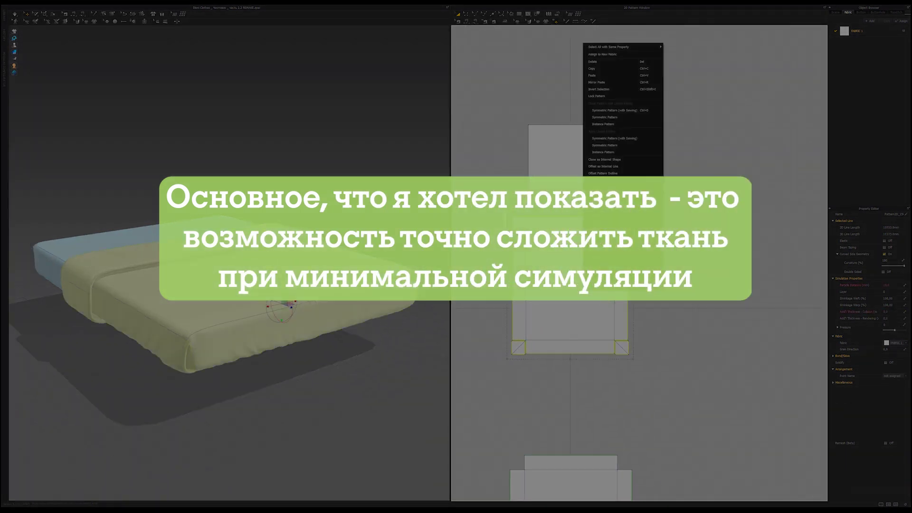
key("ctrl+v")
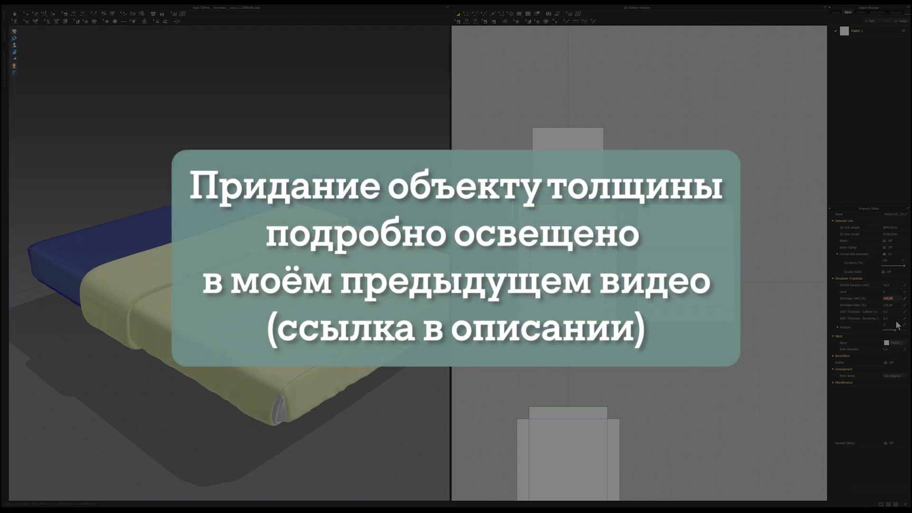
type("10")
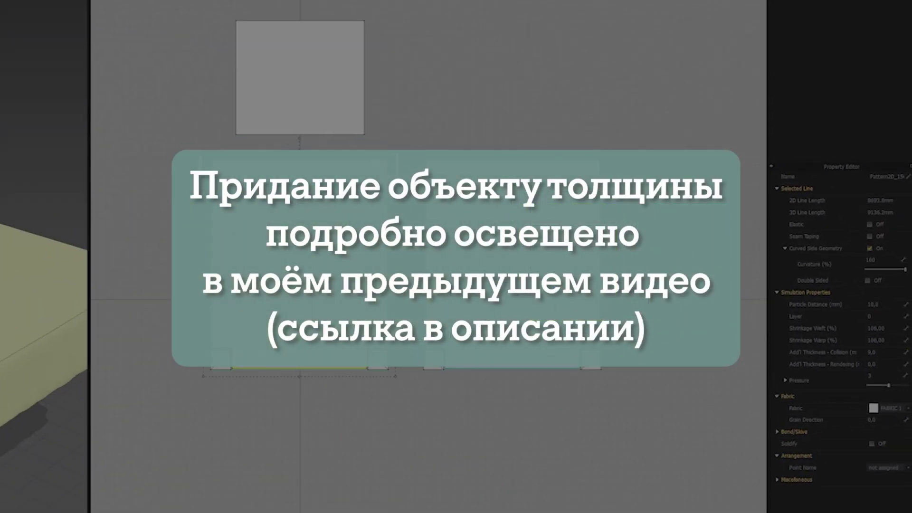
scroll(231, 375, "up", 3)
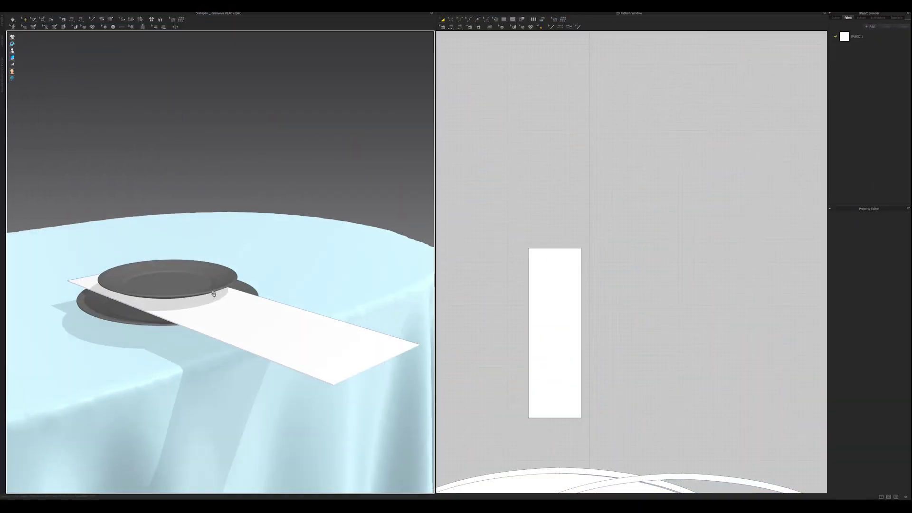
Step: Add a cut-and-sewn extension at the napkin strip's short end with Offset Pattern Outline and fold it under the lower plate
left_click(559, 337)
right_click(553, 250)
left_click(572, 288)
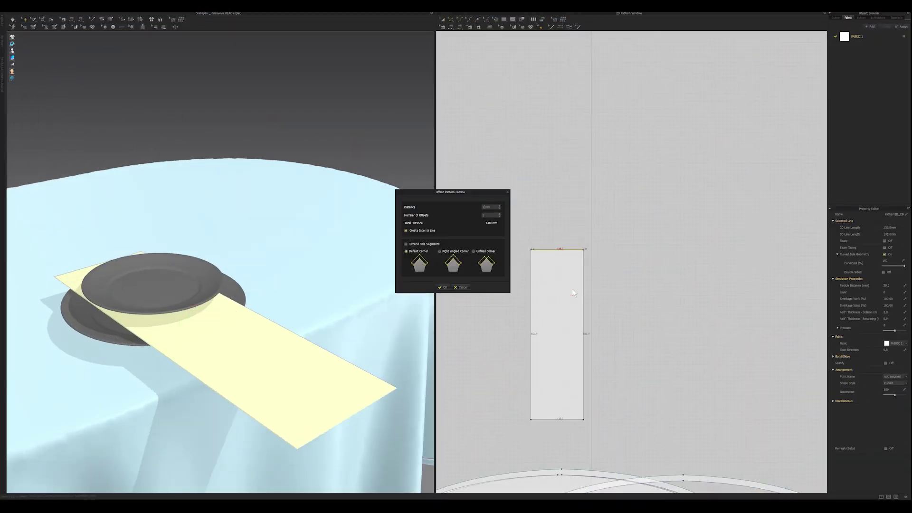
key("Return")
right_click(568, 250)
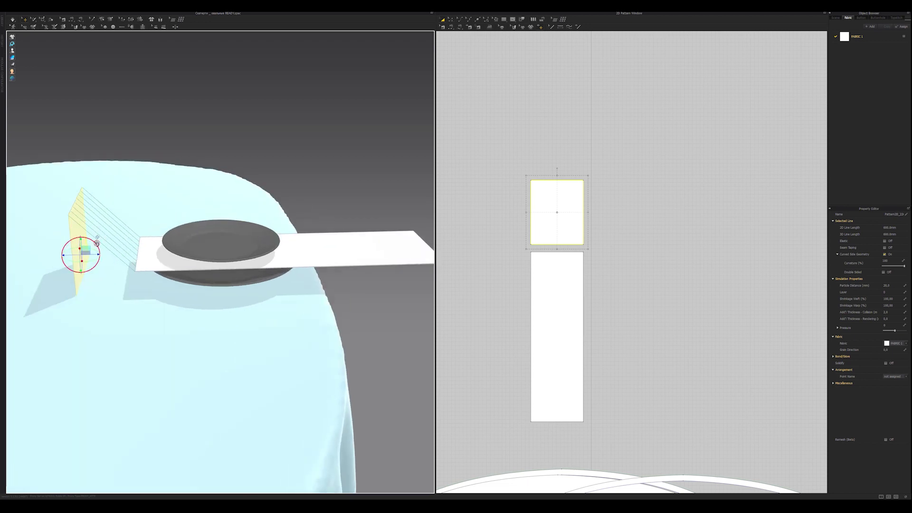
left_click_drag(72, 229, 202, 266)
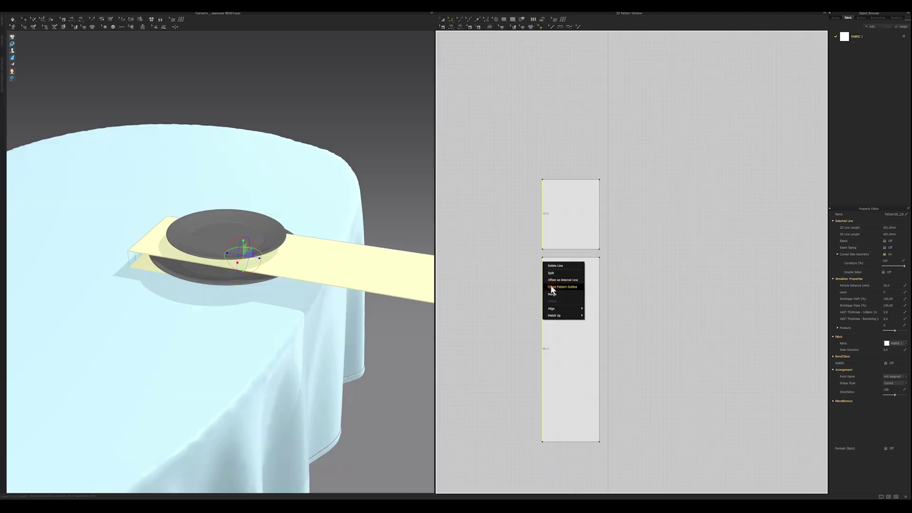
Step: Extend both napkin pieces along their two long sides with Offset Pattern Outline and cut and sew the extensions into separate side pieces
left_click(554, 284)
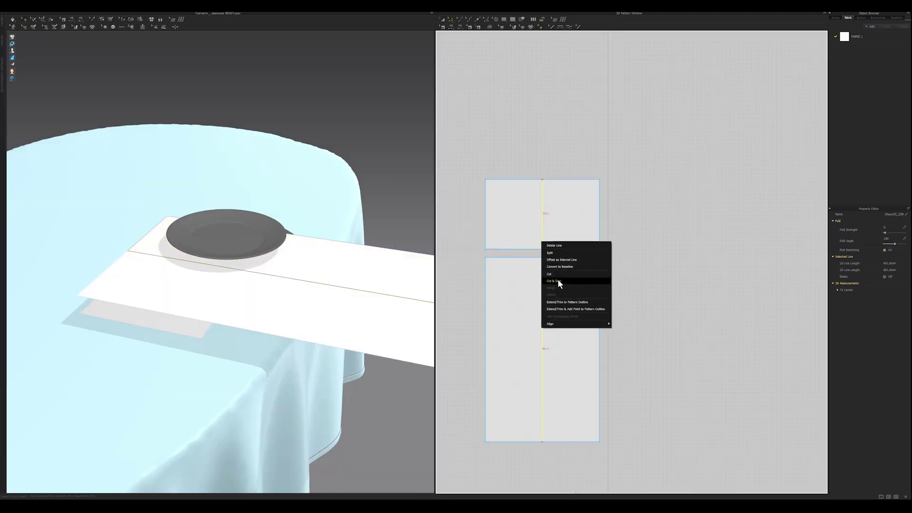
left_click(558, 282)
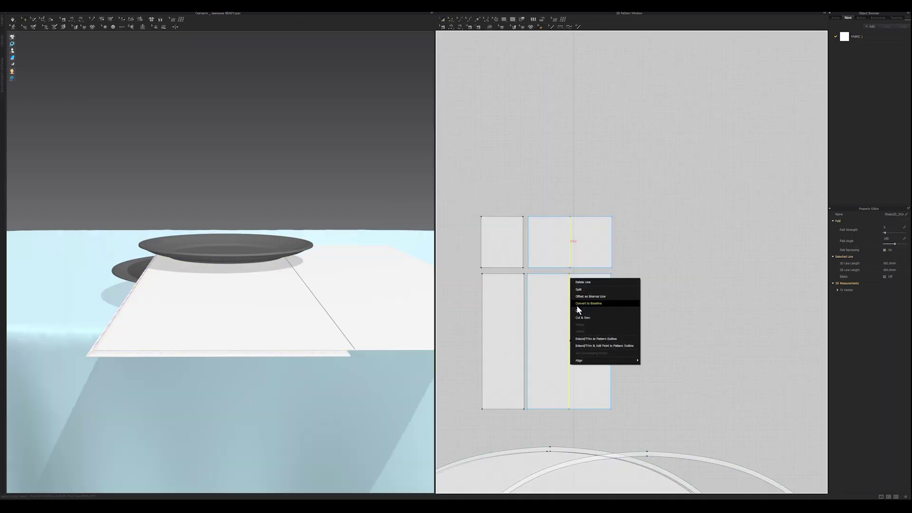
left_click(576, 306)
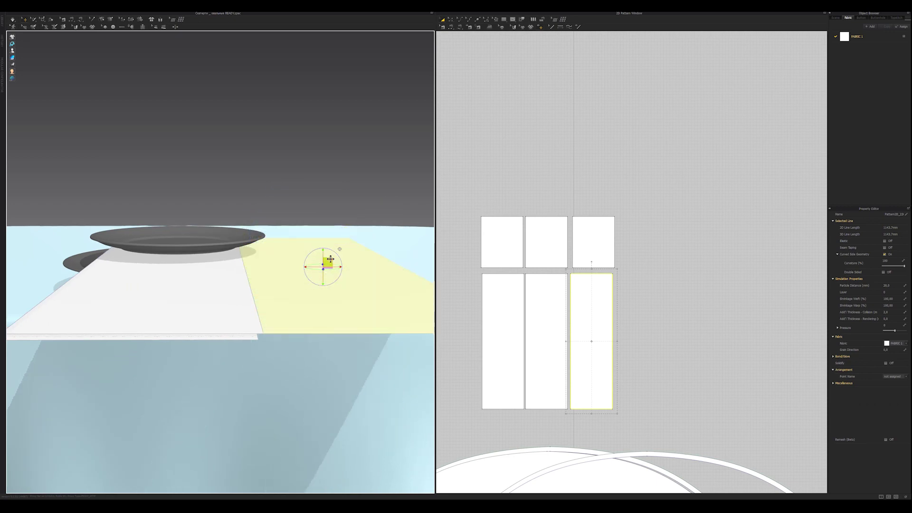
scroll(331, 282, "up", 3)
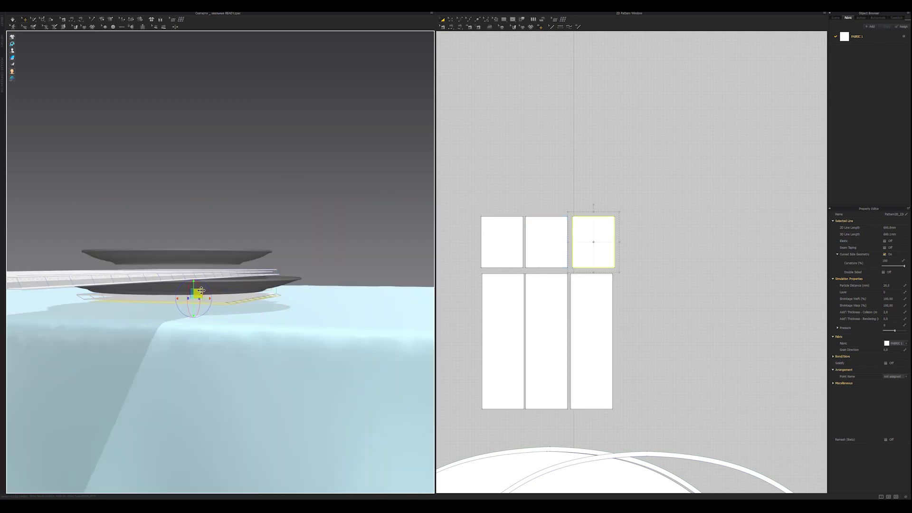
Step: Set the particle distance of all six napkin pieces to 5 mm and position the folded side pieces between the napkin layers
key("ctrl+a")
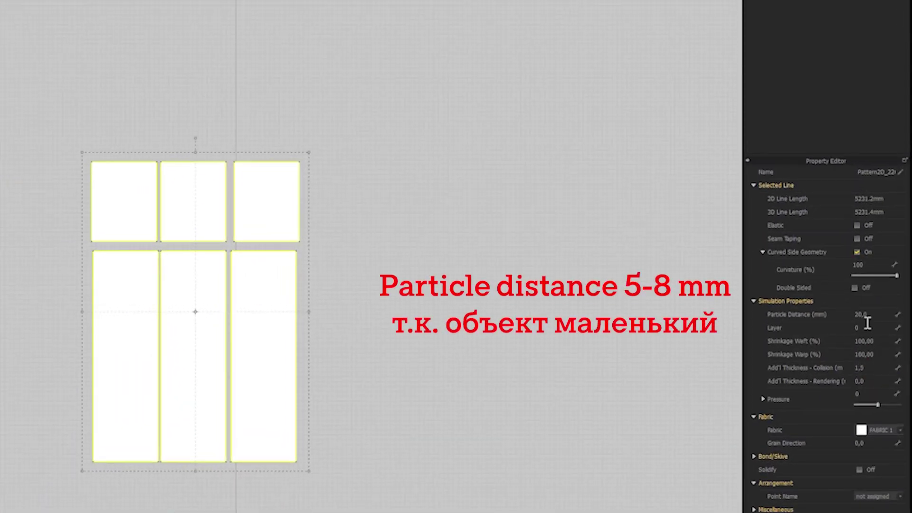
double_click(860, 314)
type("5")
key("Return")
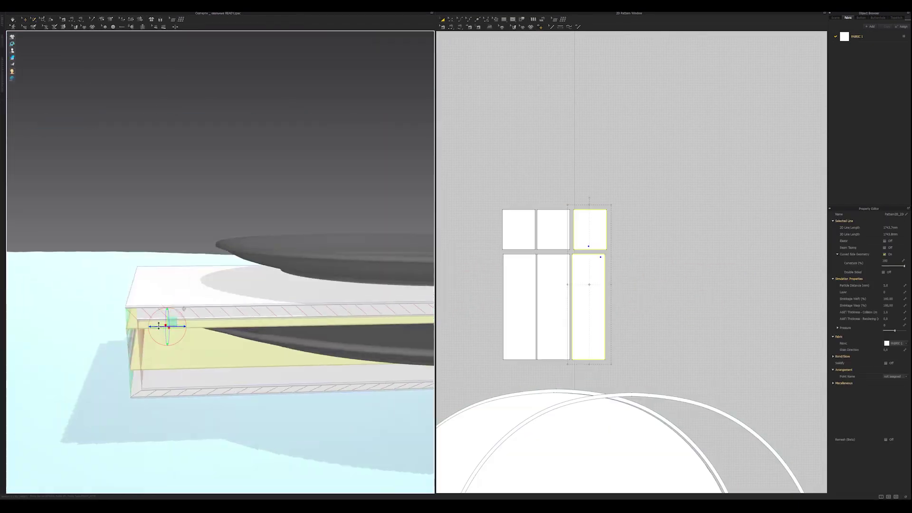
left_click(159, 326)
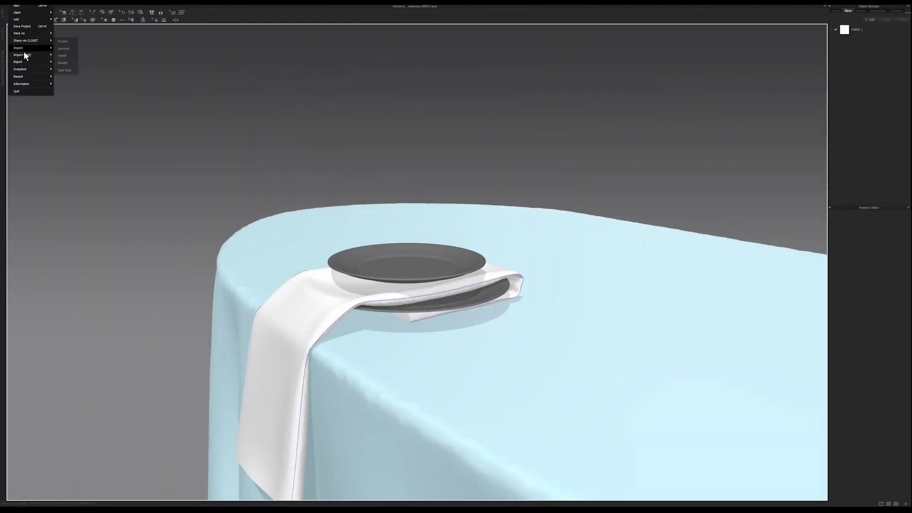
Step: Import an OBJ file into the table scene with the draped napkin
mouse_move(23, 48)
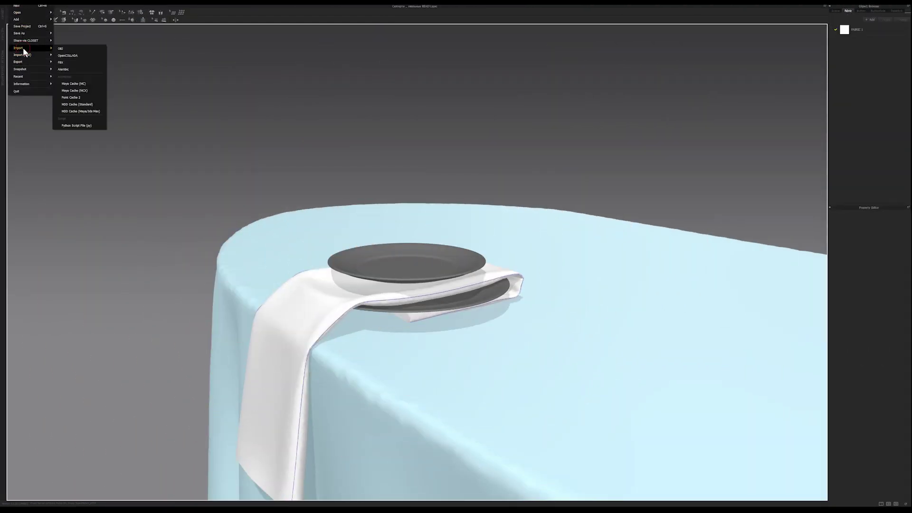
left_click(71, 46)
left_click(430, 216)
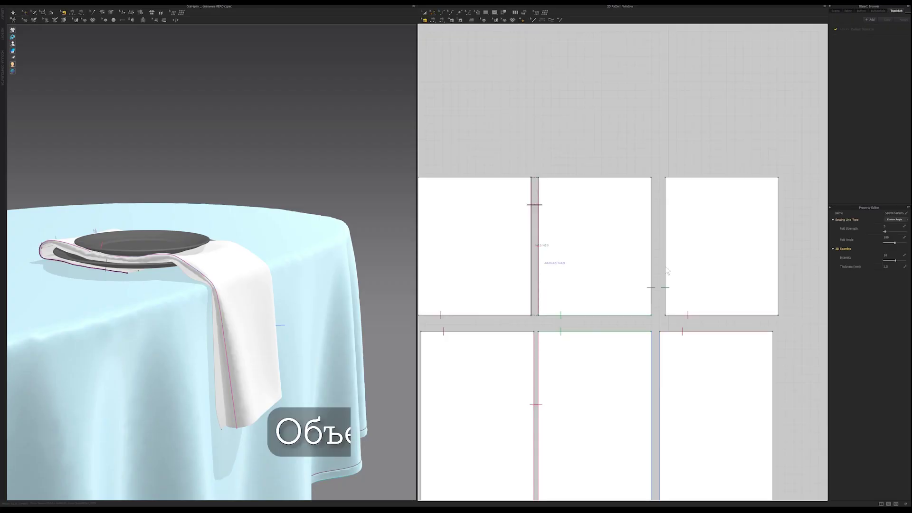
Step: Merge the upper and lower rows of napkin pieces along their vertical seams, and join the two rows into one pattern
left_click(545, 255)
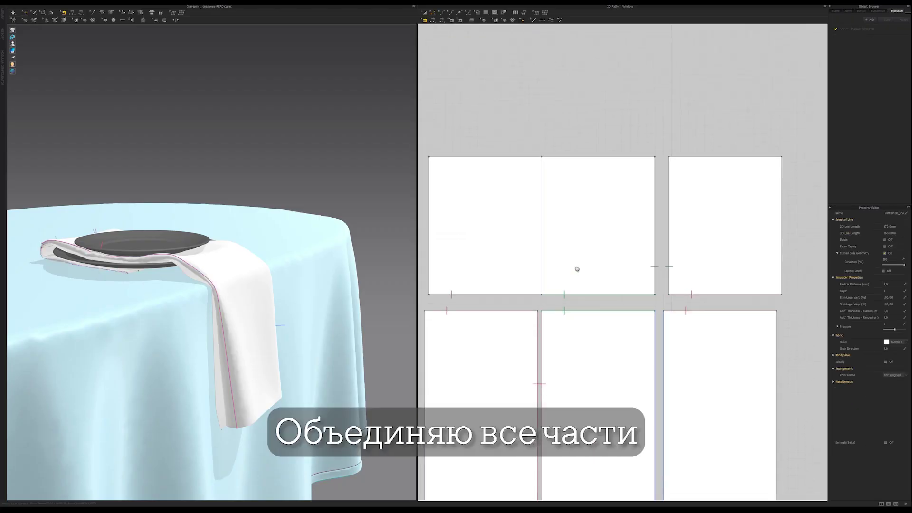
right_click(662, 266)
left_click(664, 288)
right_click(539, 332)
left_click(543, 355)
right_click(655, 338)
key("z")
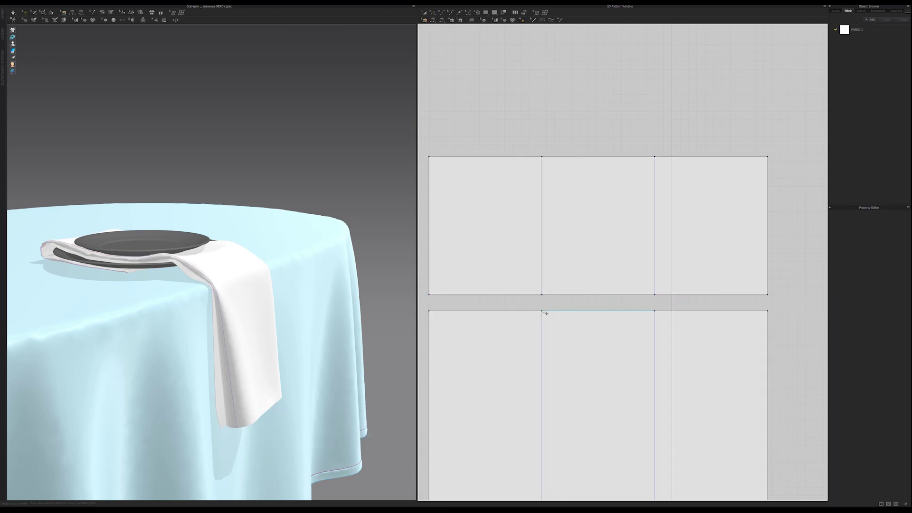
left_click(657, 314)
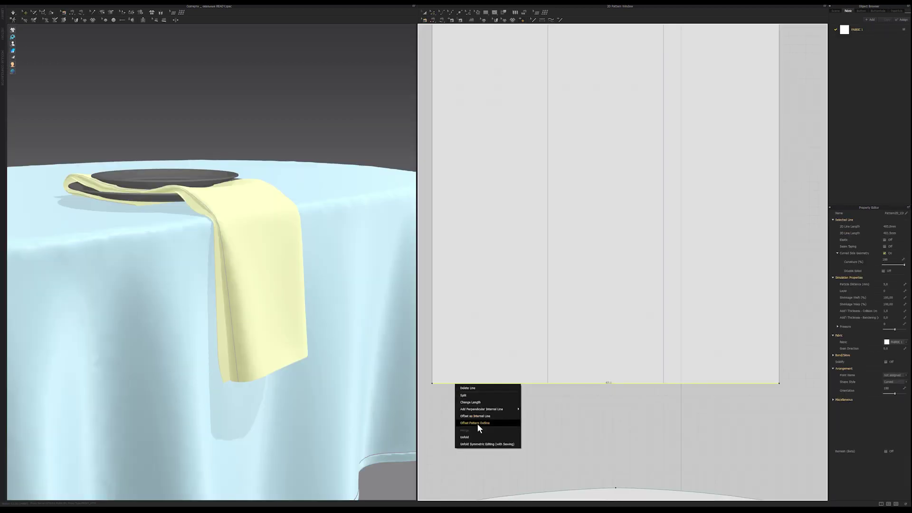
Step: Create a narrow strip along the napkin's lower edge with Offset Pattern Outline and layer-clone it underneath to form a raised edging
left_click(477, 424)
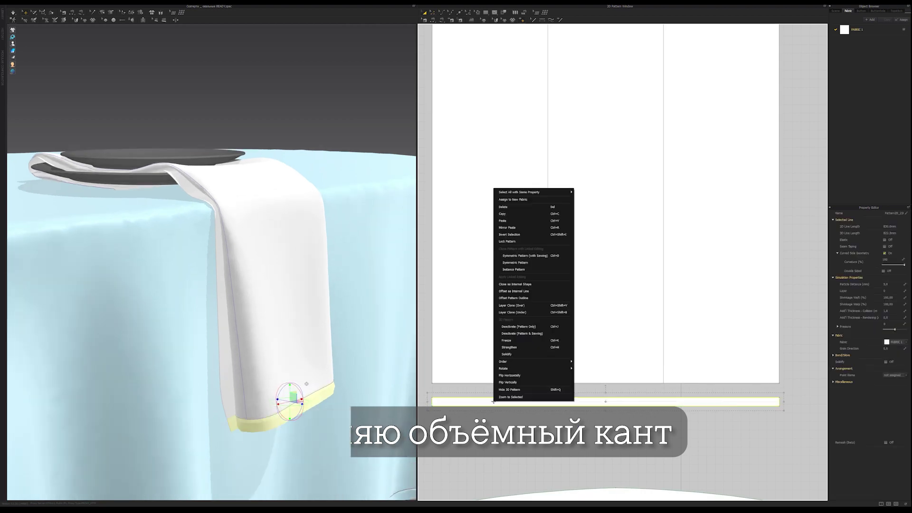
left_click(537, 393)
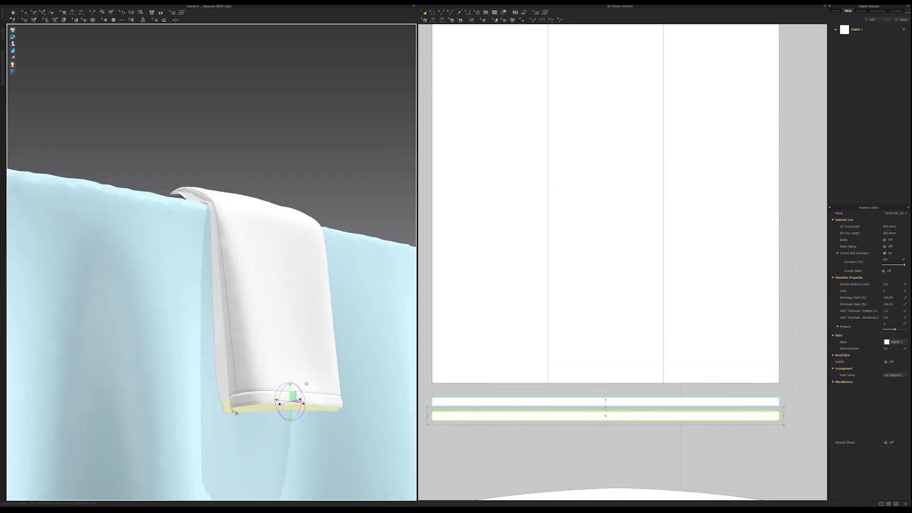
right_click(229, 218)
left_click(266, 306)
left_click(456, 402)
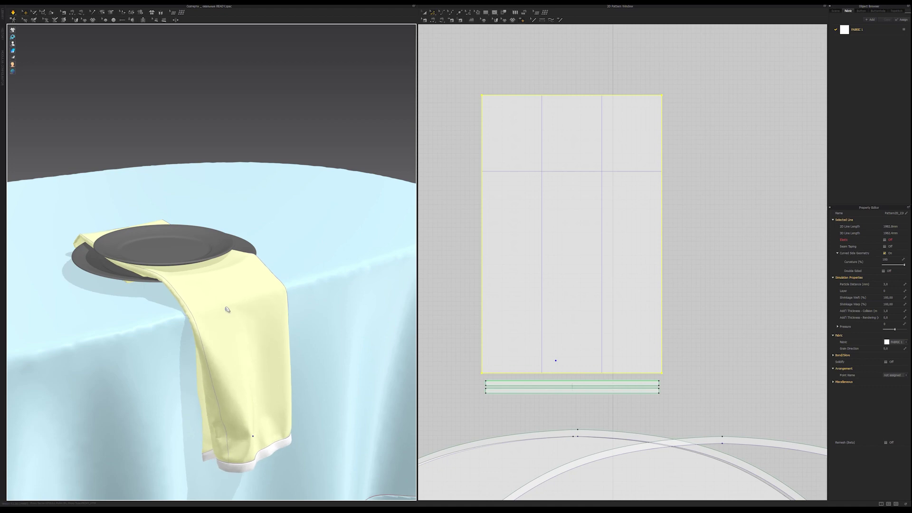
Step: Simulate the napkin with its edging and place the reference photo beside it for comparison
left_click(208, 200)
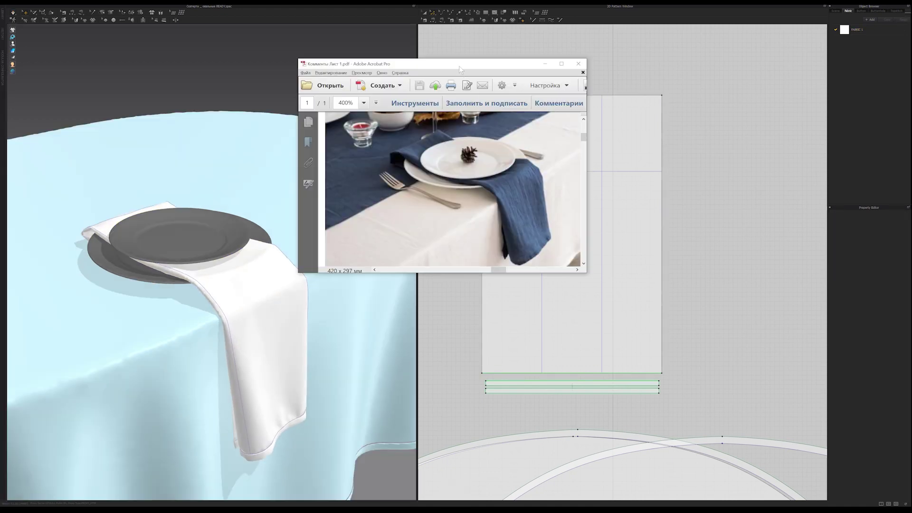
left_click_drag(458, 66, 492, 64)
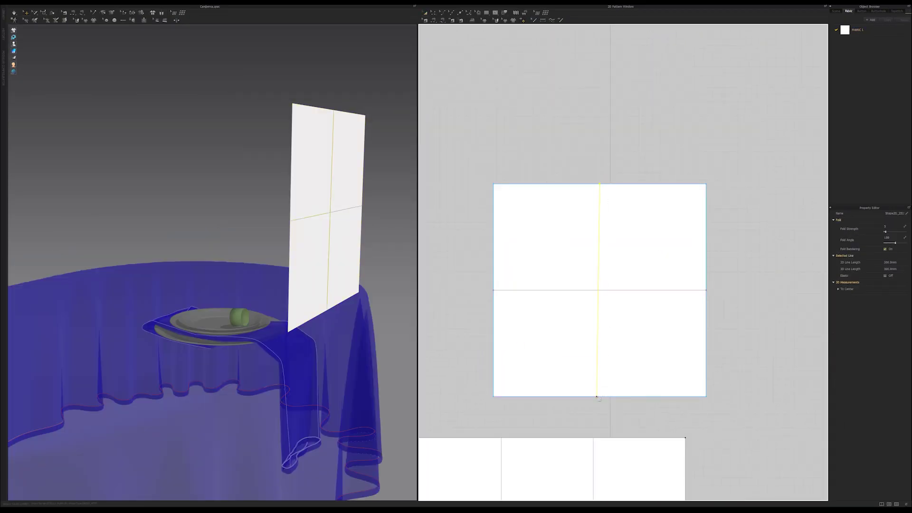
Step: Cut and sew the new square napkin along its horizontal and vertical centre lines into four quarters
right_click(562, 299)
left_click(576, 348)
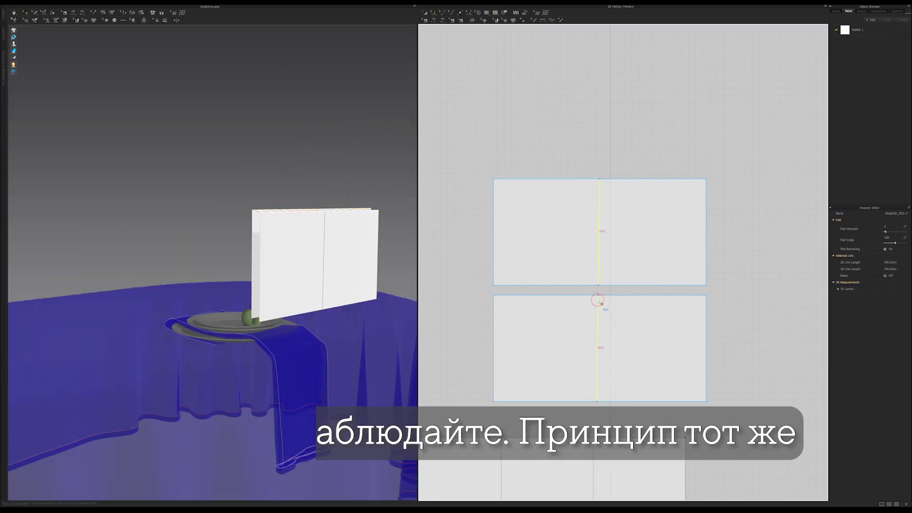
right_click(598, 301)
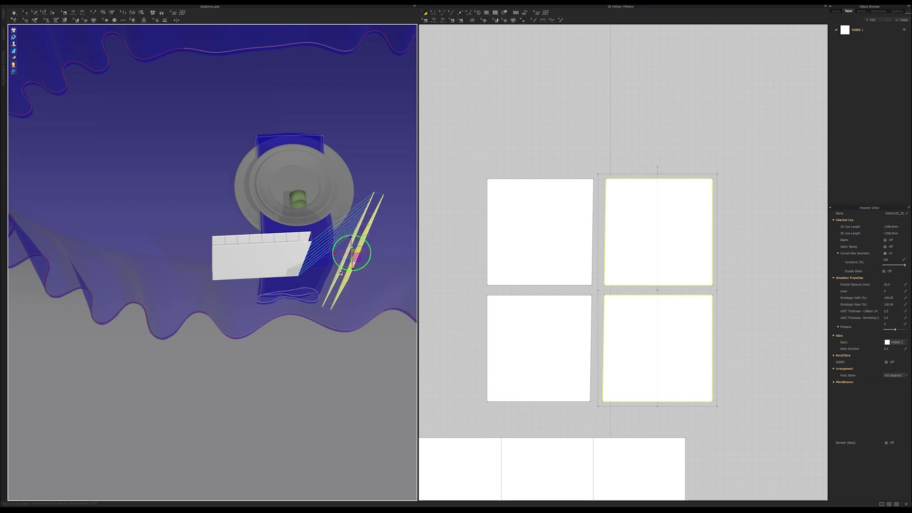
Step: Select all the quarter pieces of the square napkin beside the plates in the 3D view
left_click(239, 267)
right_click_drag(249, 262, 213, 199)
key("ctrl+a")
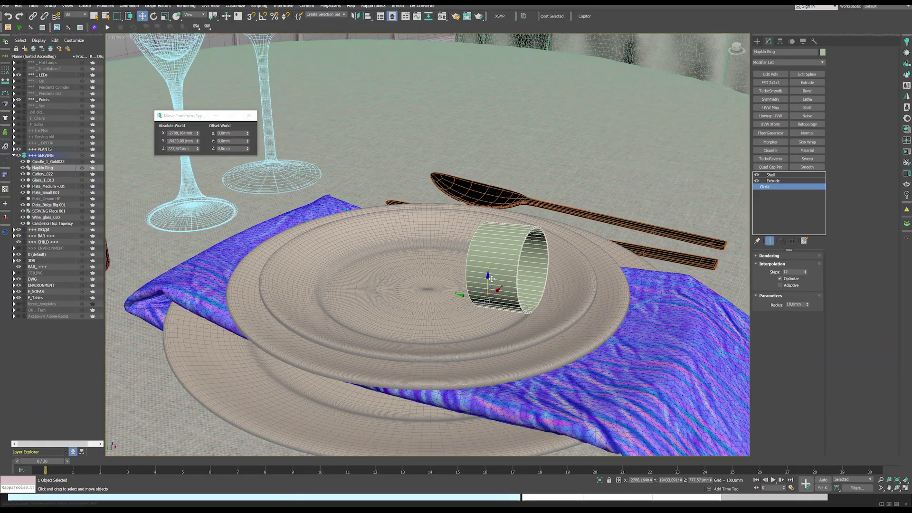
Step: Switch to 3ds Max and export the selected napkin ring and small plate with Export Selected
scroll(506, 268, "up", 3)
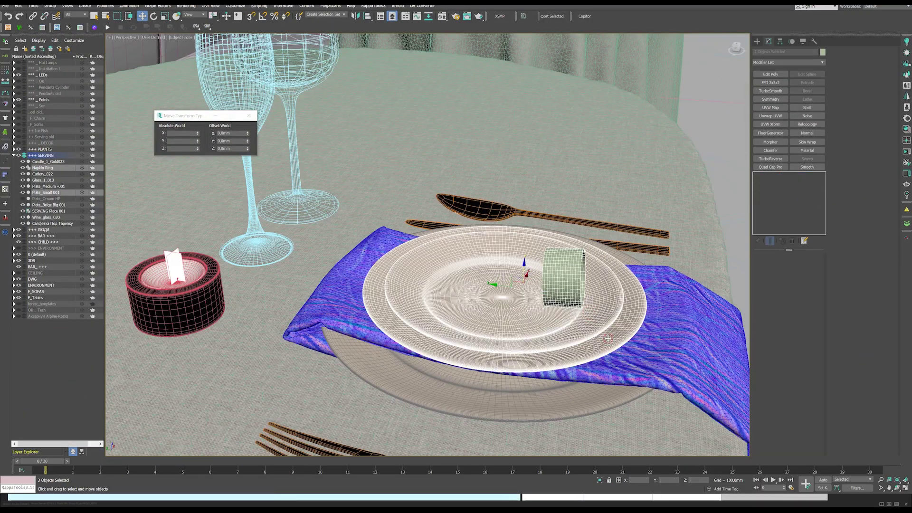
left_click(552, 16)
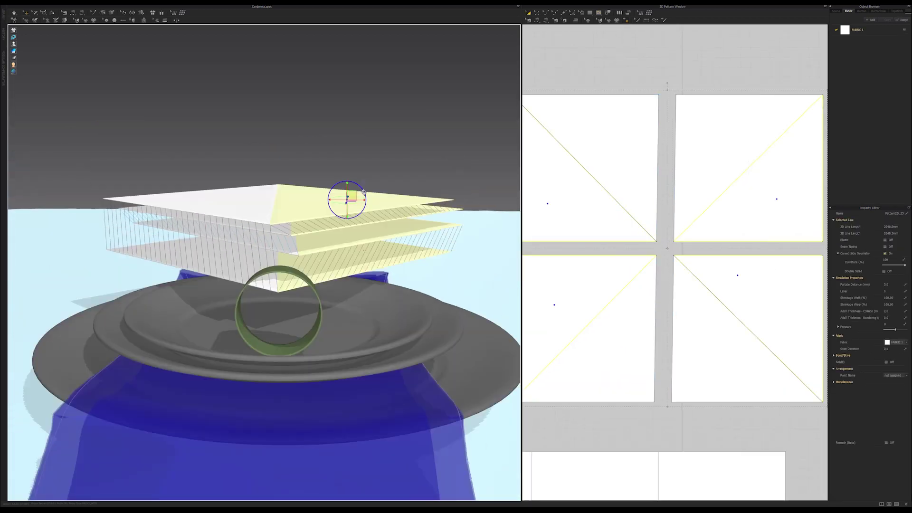
Step: Rotate the diagonally creased napkin pieces into stacked triangular layers above the plate and simulate the fold
left_click_drag(351, 183, 363, 195)
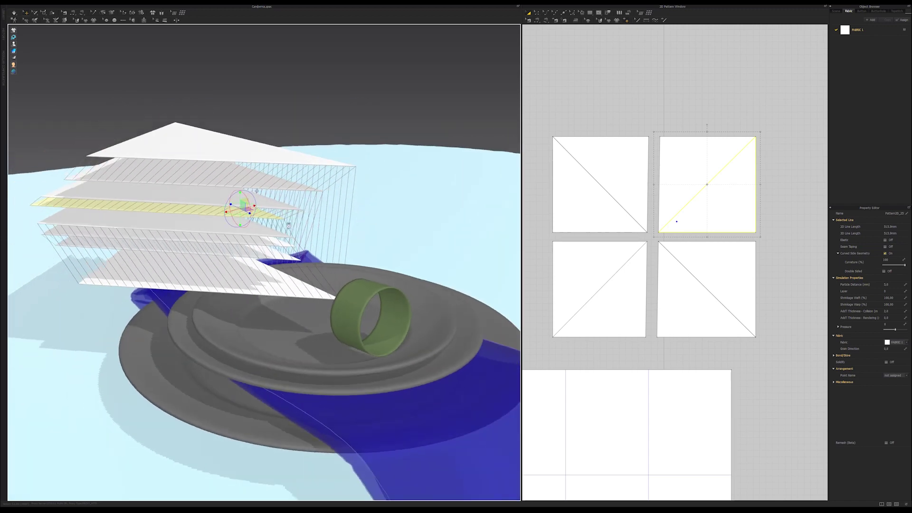
key("space")
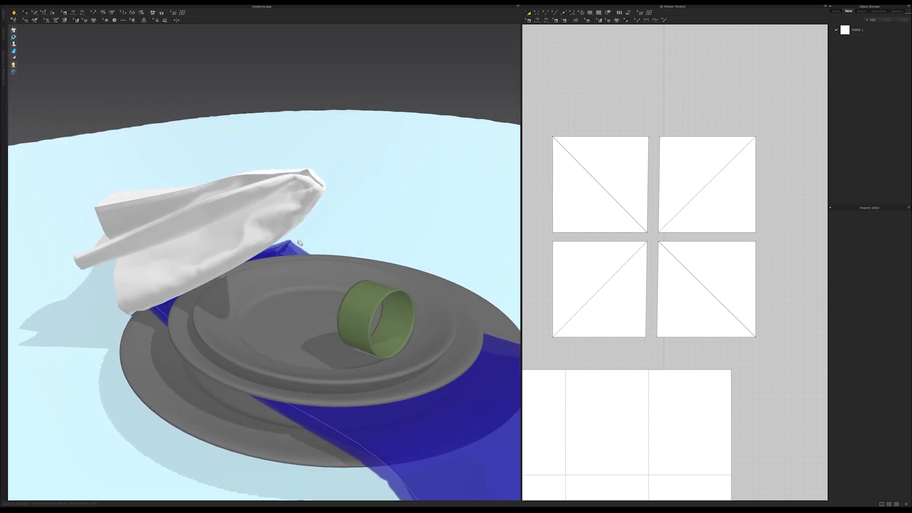
Step: Pin the folded napkin's pointed tip and pull it into the napkin ring while simulating
left_click(299, 243)
right_click_drag(299, 242, 328, 266)
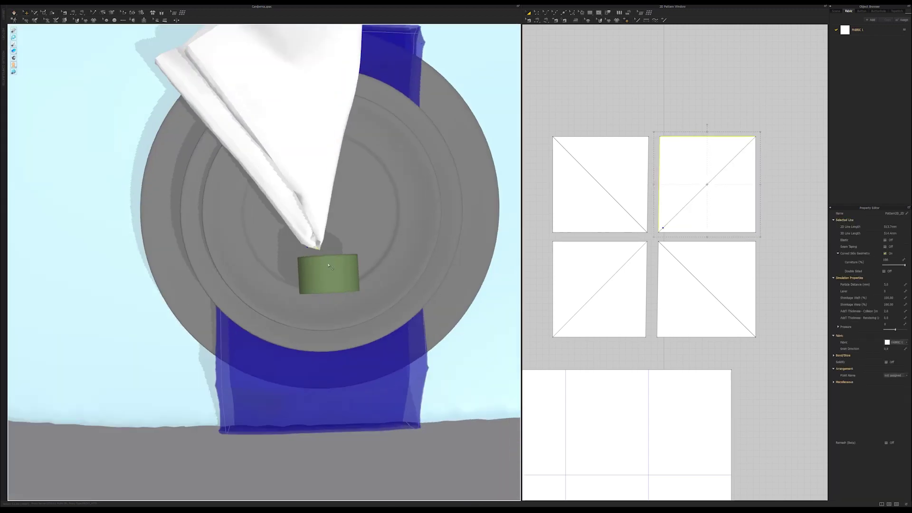
key("w")
left_click(317, 246)
key("space")
left_click_drag(317, 246, 333, 276)
right_click_drag(333, 275, 373, 326)
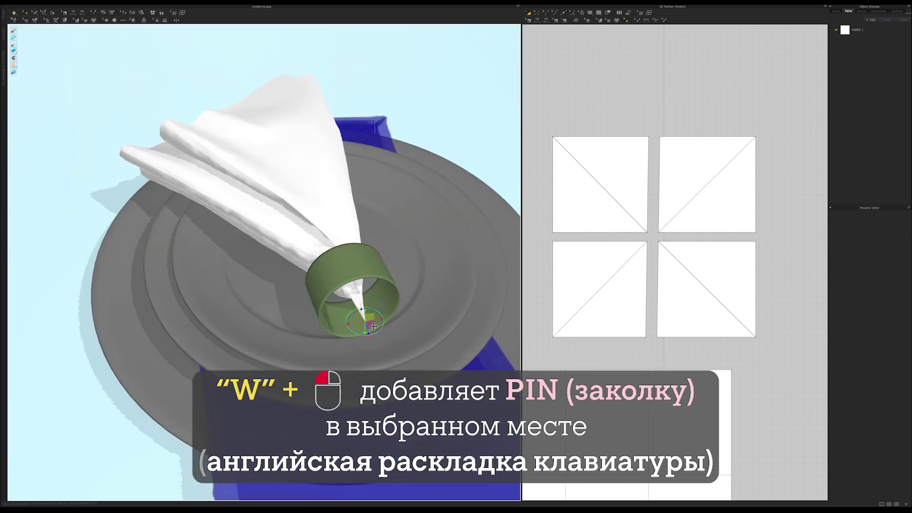
key("ctrl+z")
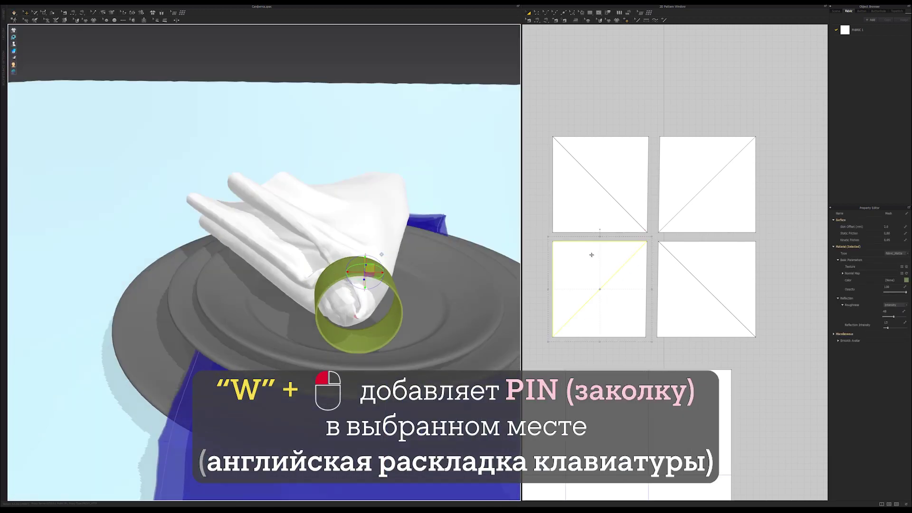
Step: Pin the napkin's tip again and pull it out through the far side of the ring, past the small plate's rim
key("w")
left_click(363, 318)
right_click_drag(363, 317, 377, 339)
left_click_drag(377, 339, 377, 332)
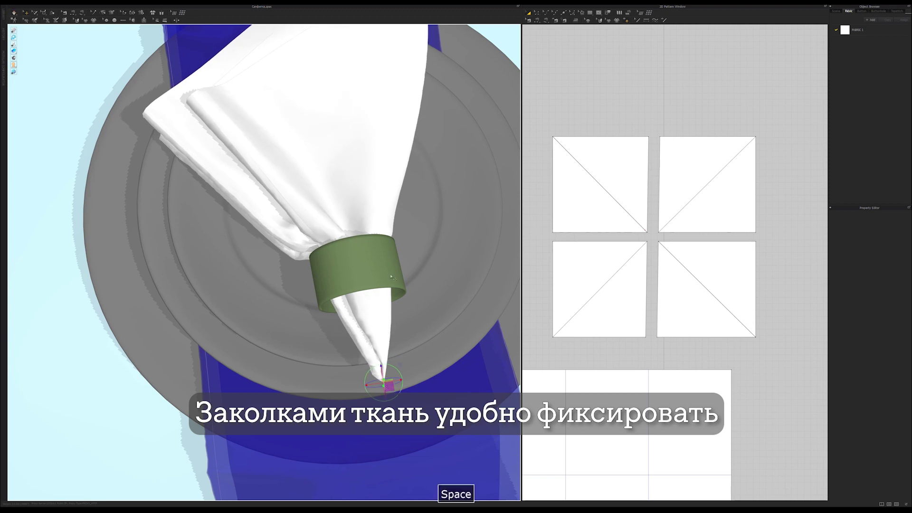
left_click_drag(398, 400, 402, 411)
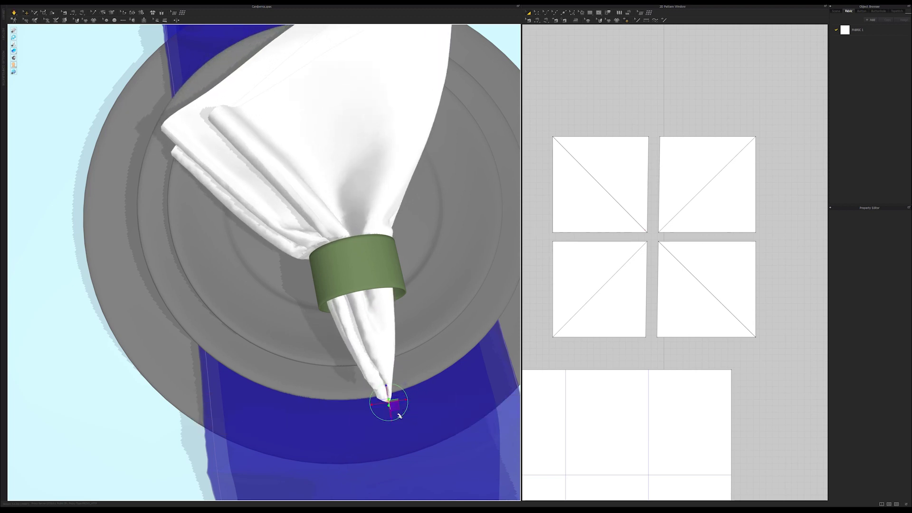
right_click_drag(402, 419, 304, 409)
Step: Switch to 3ds Max and open the base Circle of the napkin ring for editing
key("alt+Tab")
left_click_drag(523, 126, 454, 40)
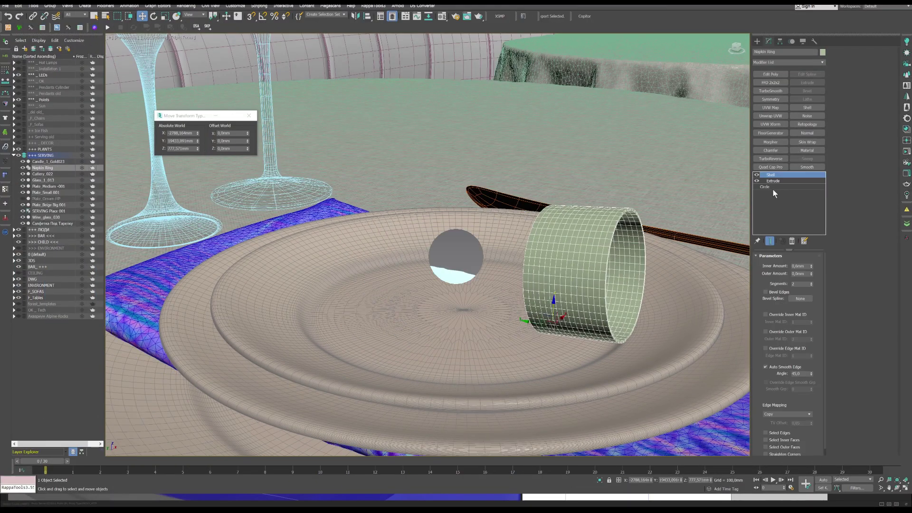
left_click(772, 187)
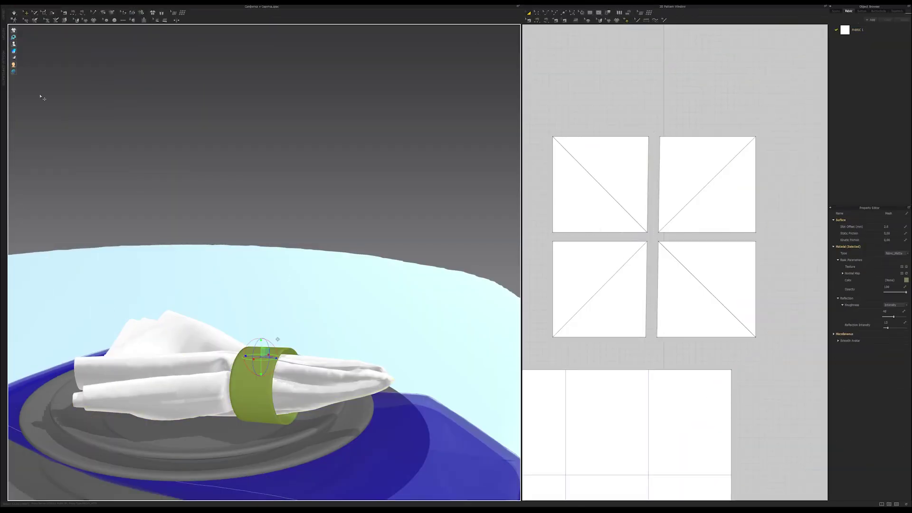
Step: Merge the four napkin quarters along their centre seams into a single square pattern
left_click(10, 2)
left_click(71, 51)
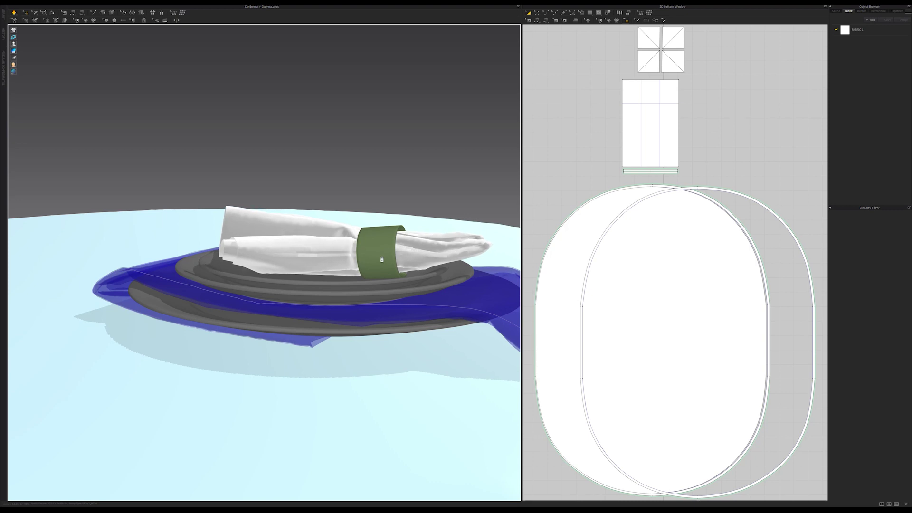
right_click_drag(381, 259, 304, 305)
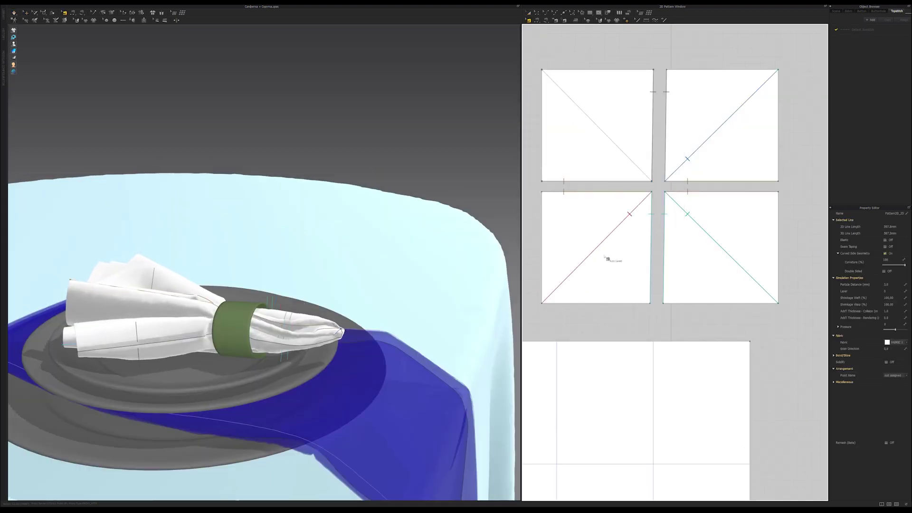
left_click(650, 246)
left_click(672, 204)
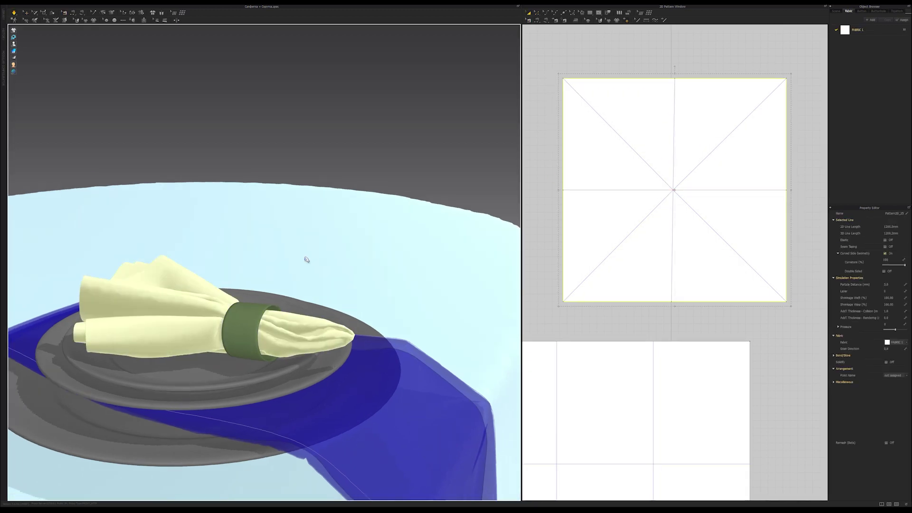
Step: Create a narrow border around the square napkin with Offset Pattern Outline and layer-clone it to form a raised edging
right_click(594, 230)
left_click(626, 317)
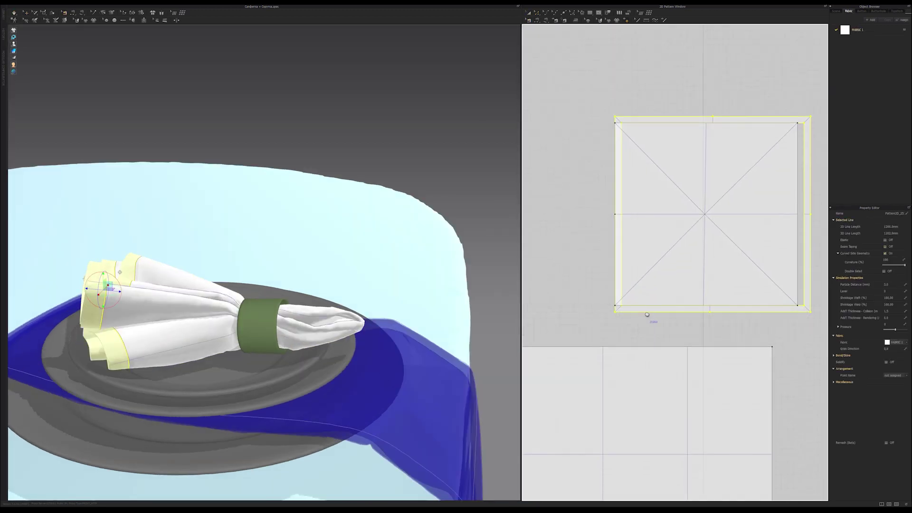
right_click(646, 315)
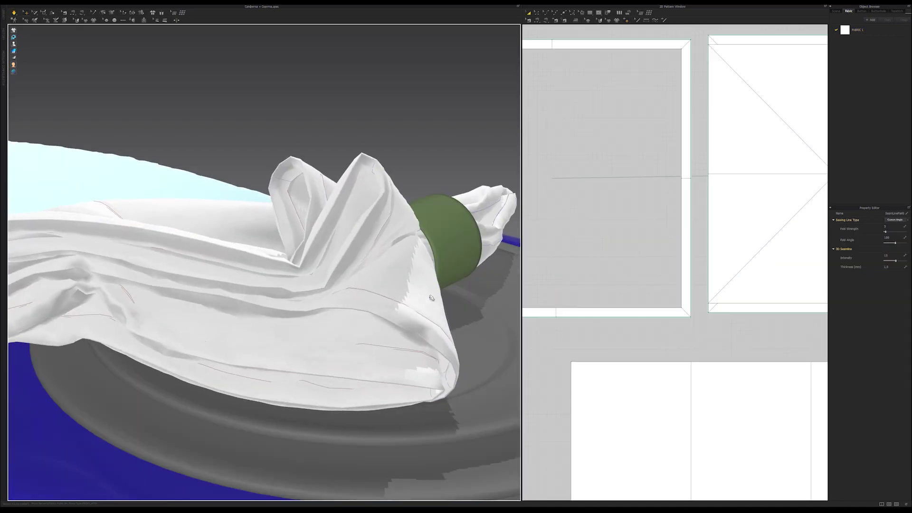
Step: Simulate the ringed napkin with its edging and position the reference photo next to it for comparison
key("space")
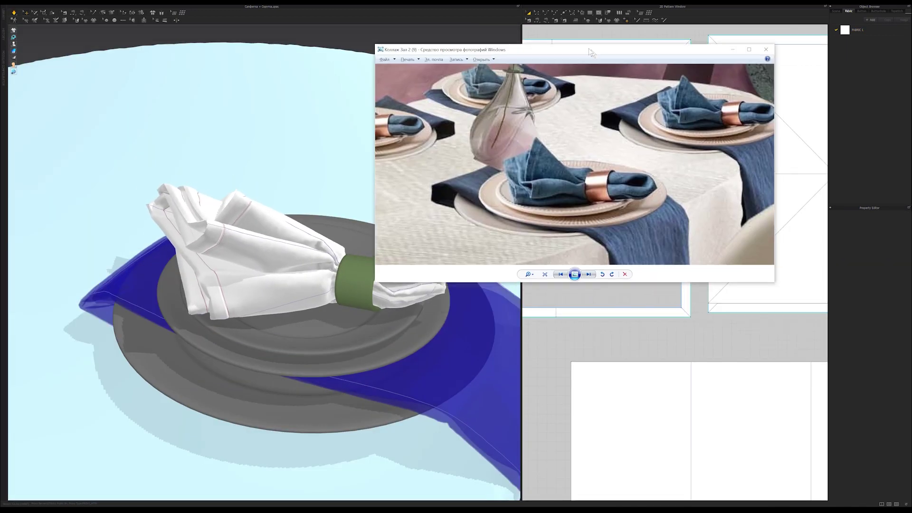
left_click_drag(589, 49, 571, 39)
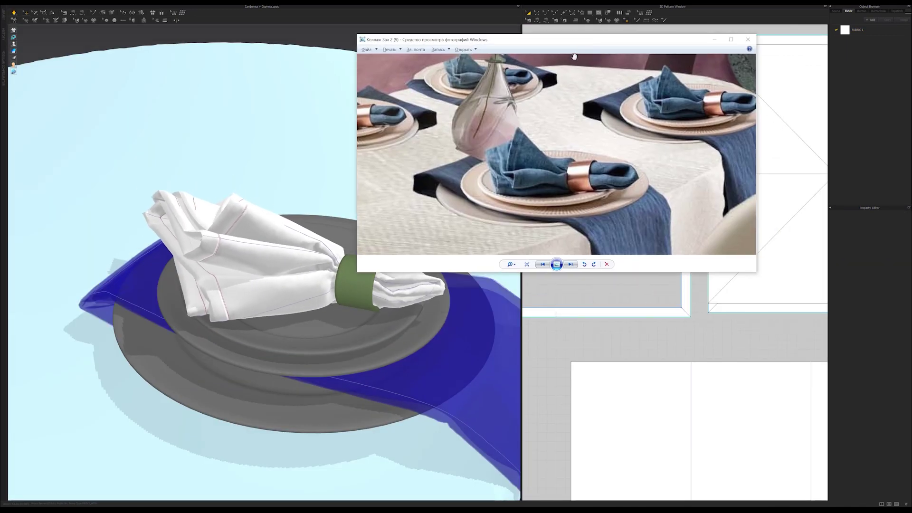